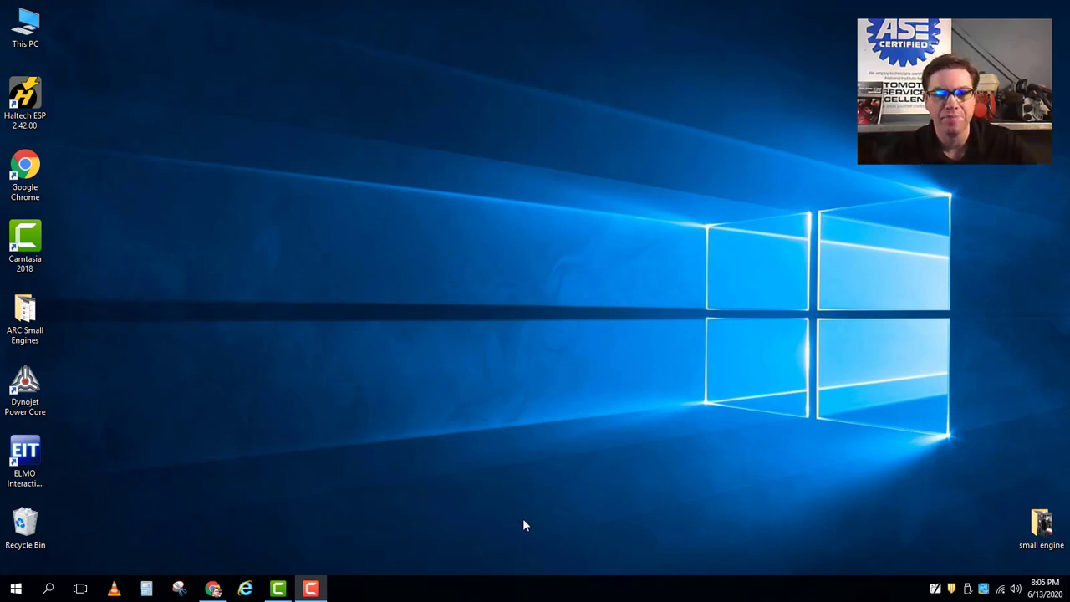
Restore the Chrome window showing the AT-301 / Hort 330 Canvas course home page.
left_click(212, 588)
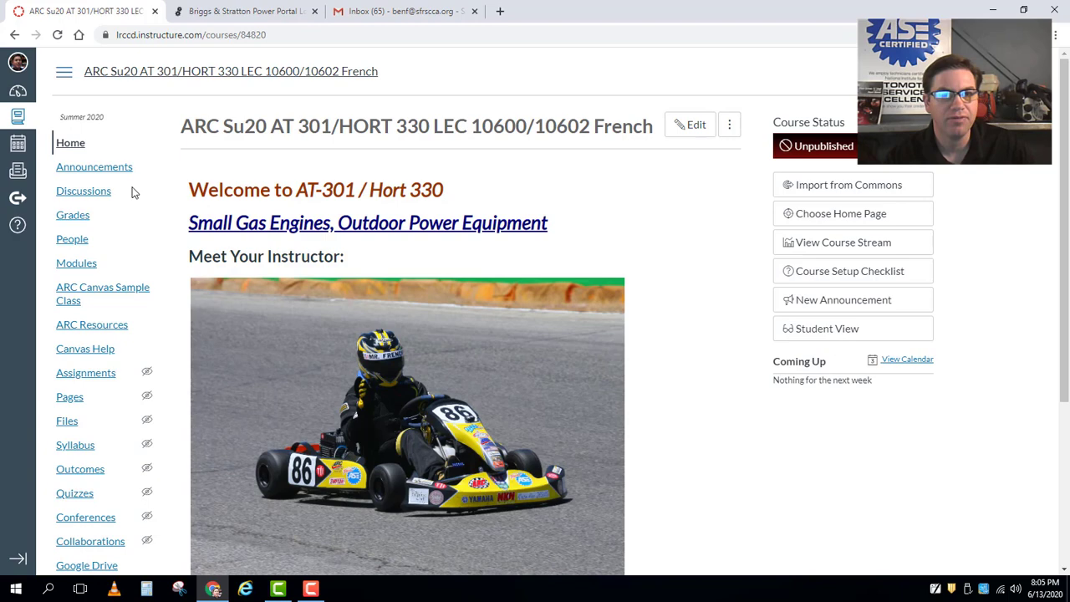
Switch from the PowerPortal login tab to the Gmail inbox tab.
left_click(214, 17)
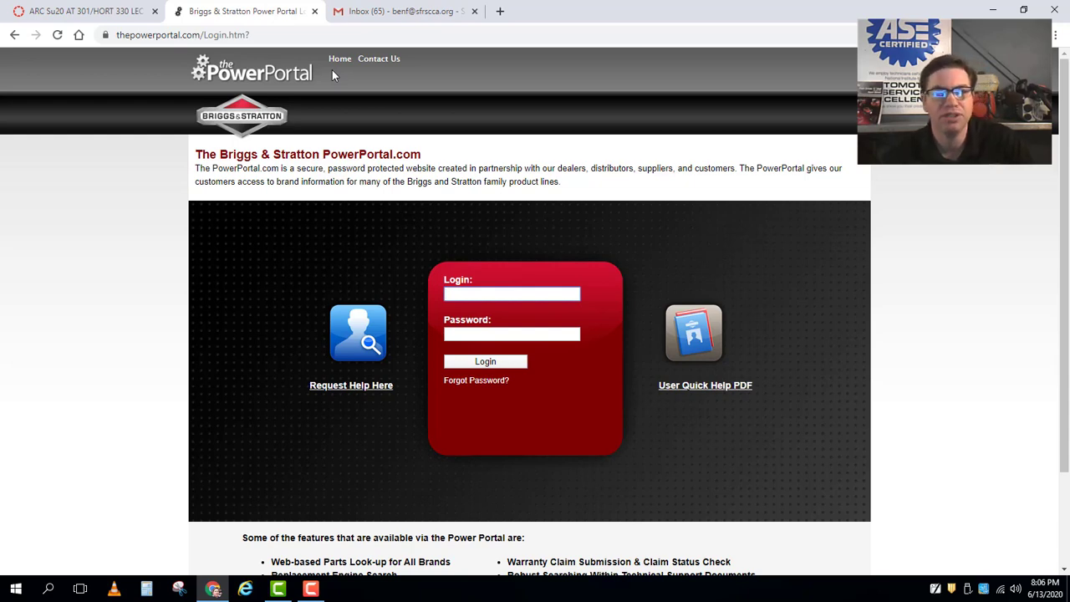
left_click(360, 11)
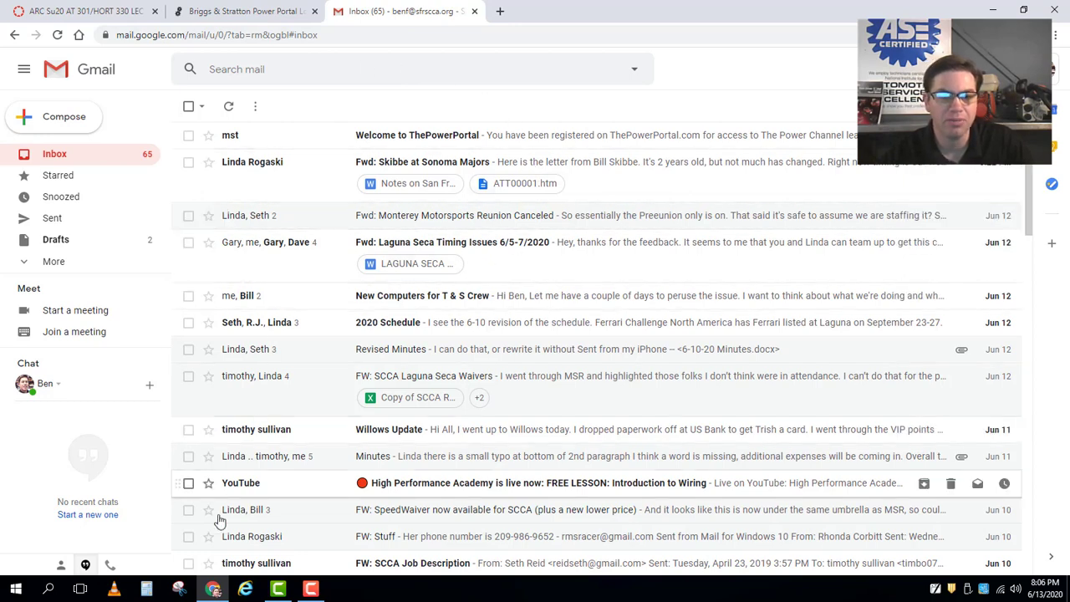
left_click(178, 588)
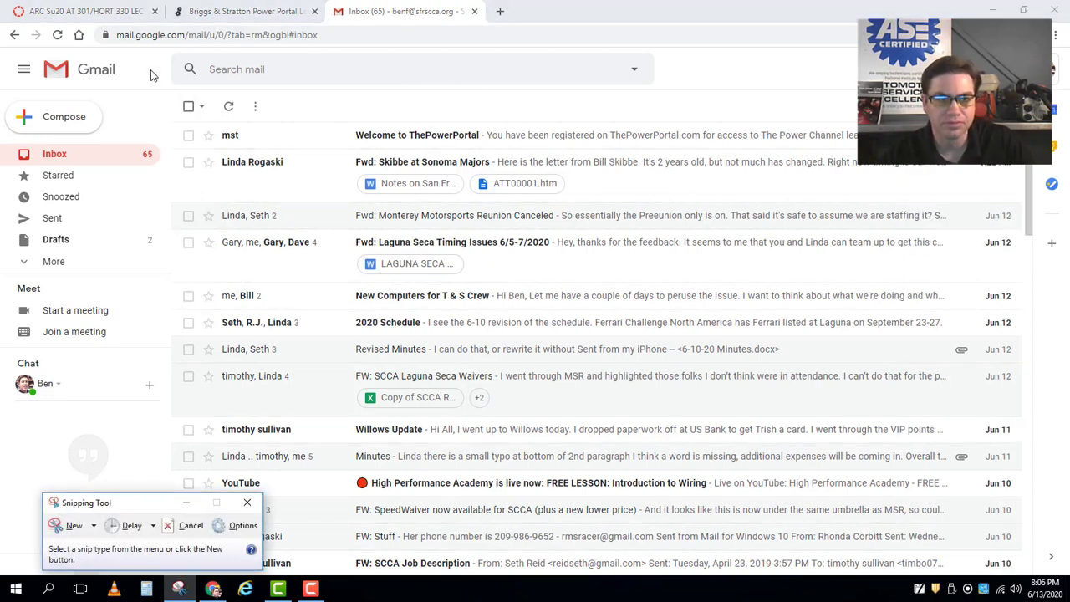
left_click(73, 525)
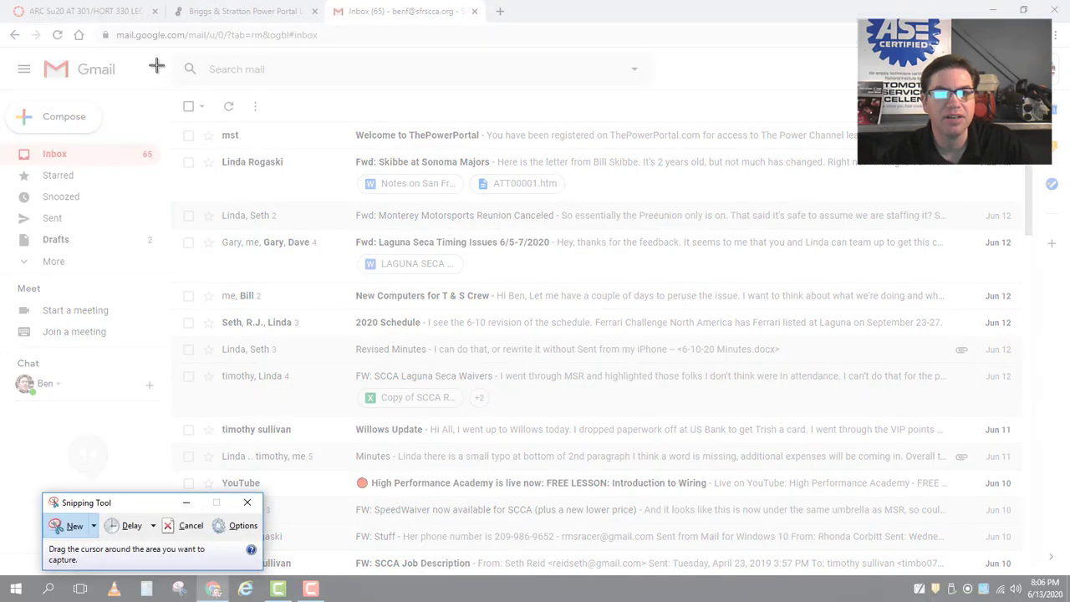
left_click_drag(156, 65, 834, 346)
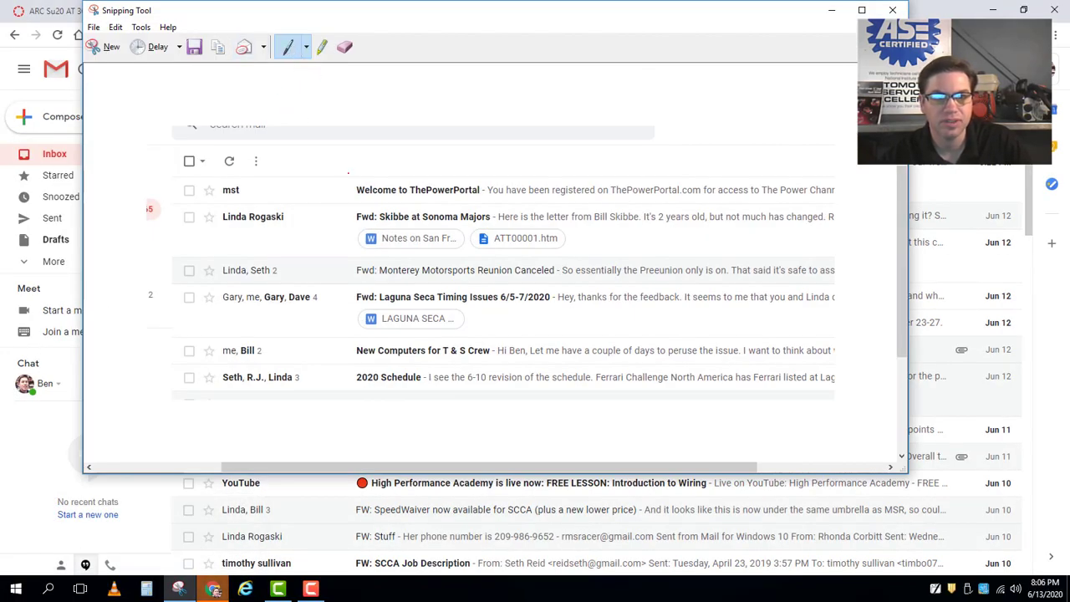
mouse_move(348, 173)
left_mouse_down()
mouse_move(585, 188)
mouse_move(275, 151)
mouse_move(542, 194)
mouse_move(530, 263)
left_mouse_up()
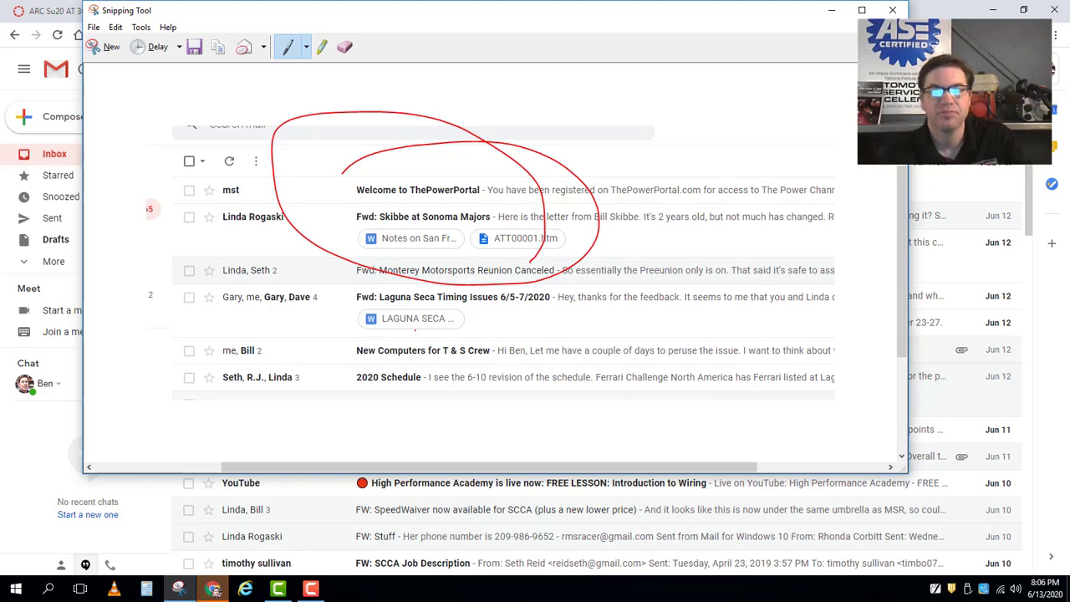
left_click(892, 10)
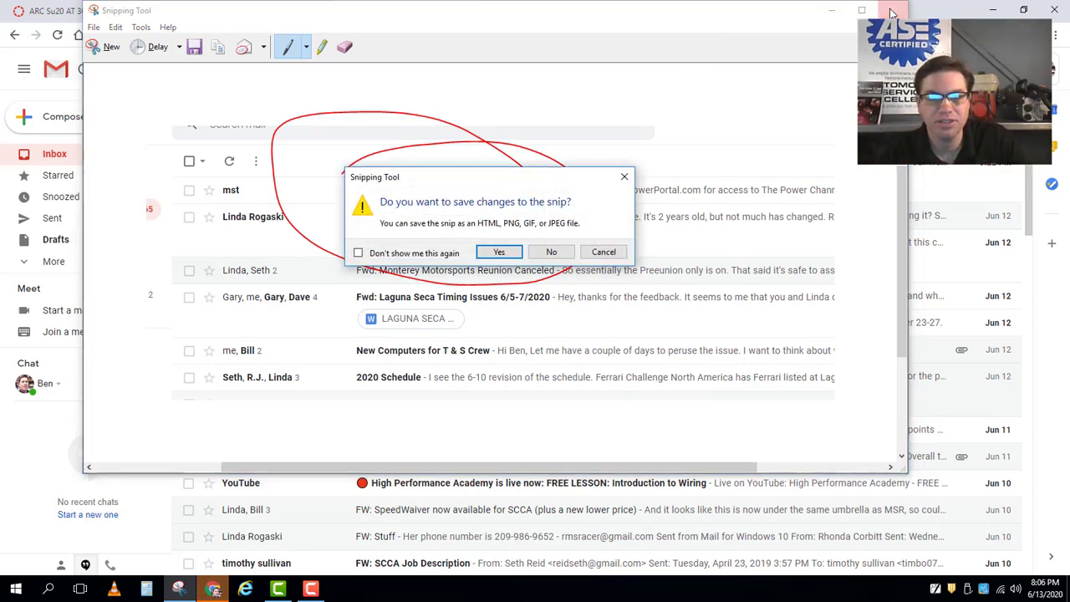
left_click(551, 251)
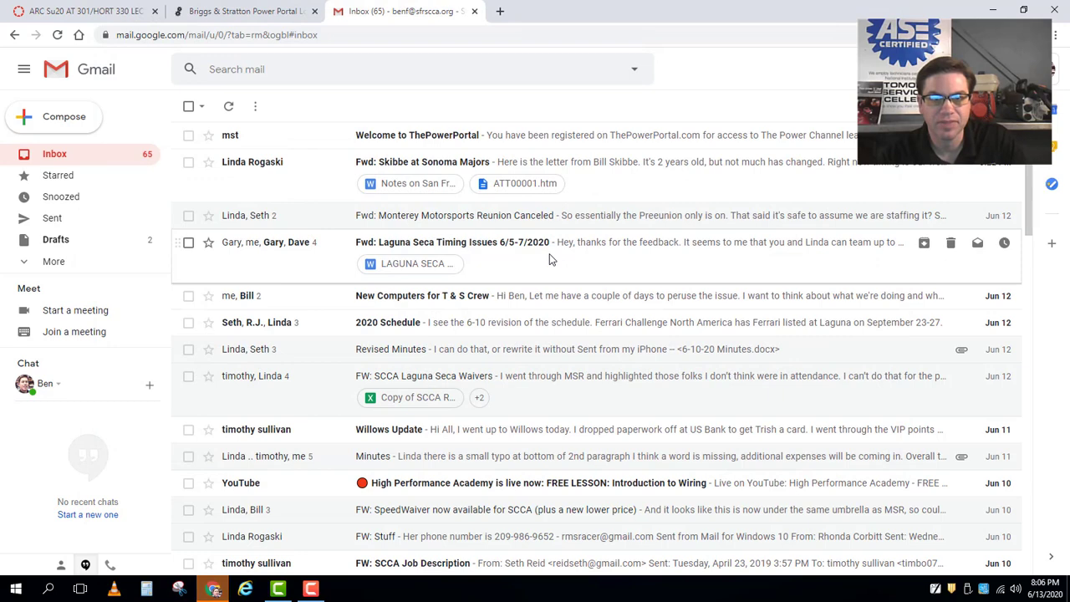
Open the 'Welcome to ThePowerPortal' email and select the password it provides.
left_click(457, 137)
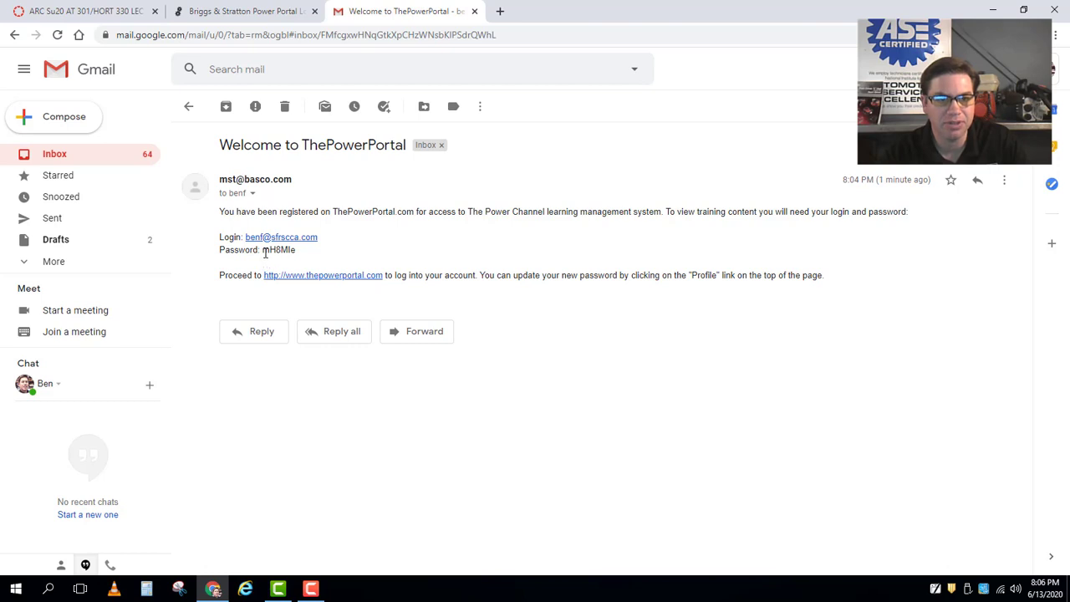
left_click_drag(262, 250, 294, 250)
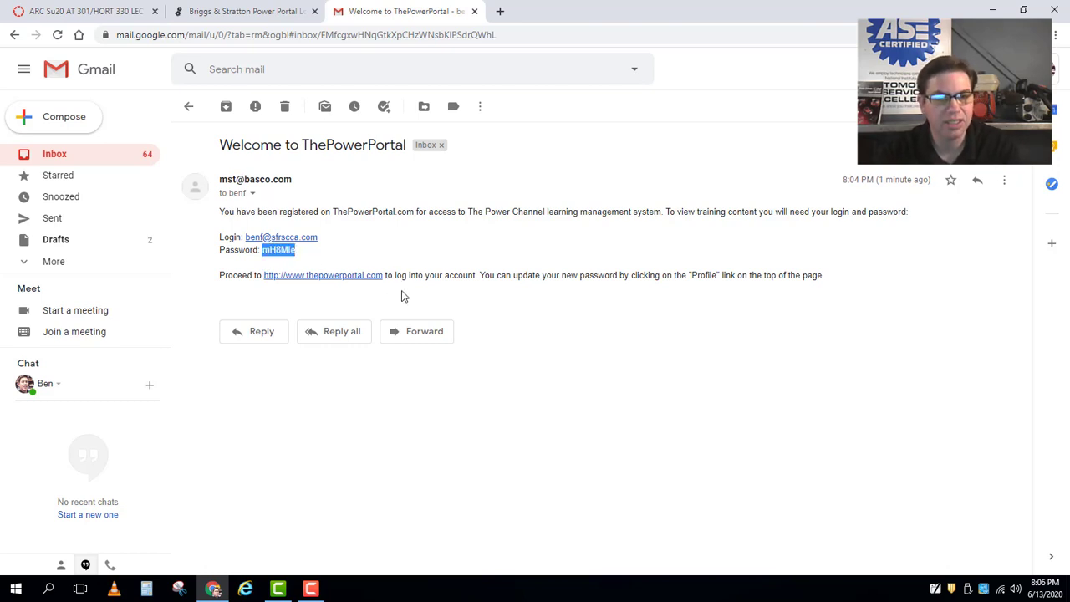
On the PowerPortal login page, enter the account login email and paste the password.
left_click(253, 11)
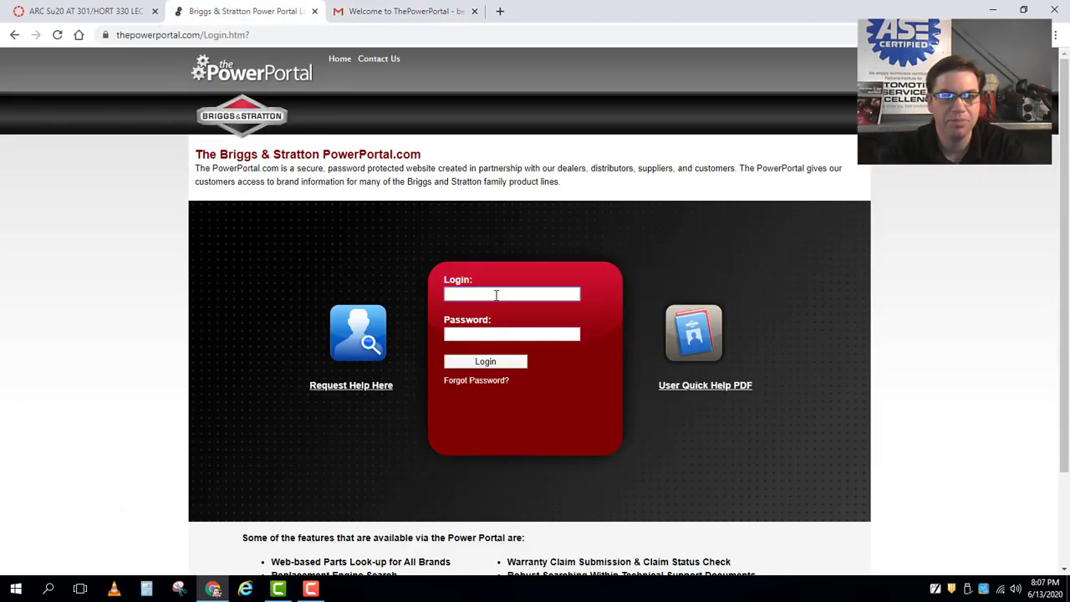
left_click(494, 294)
double_click(489, 294)
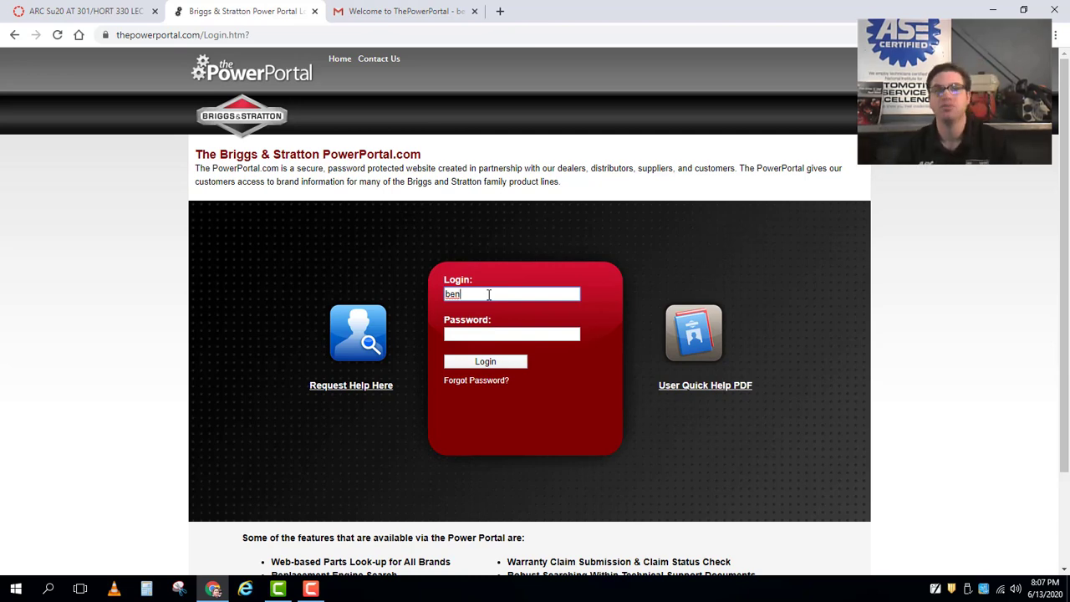
left_click(488, 294)
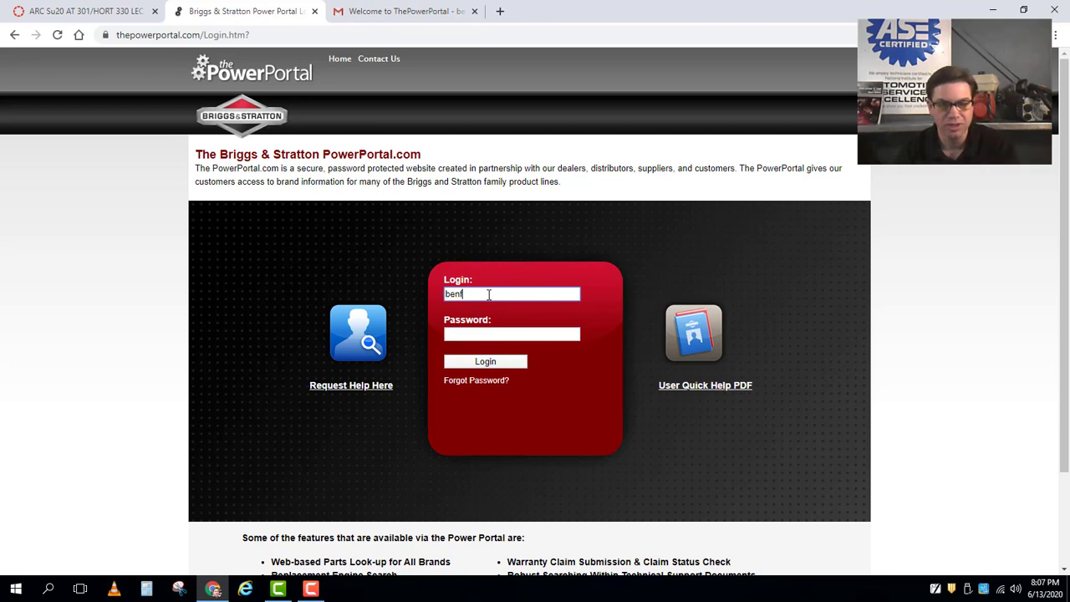
double_click(489, 294)
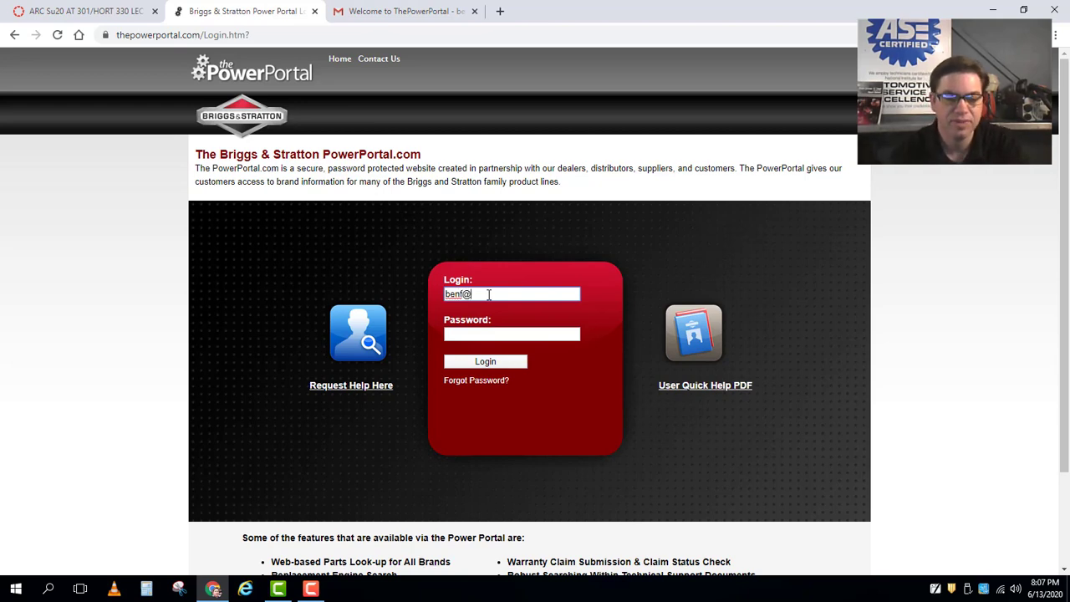
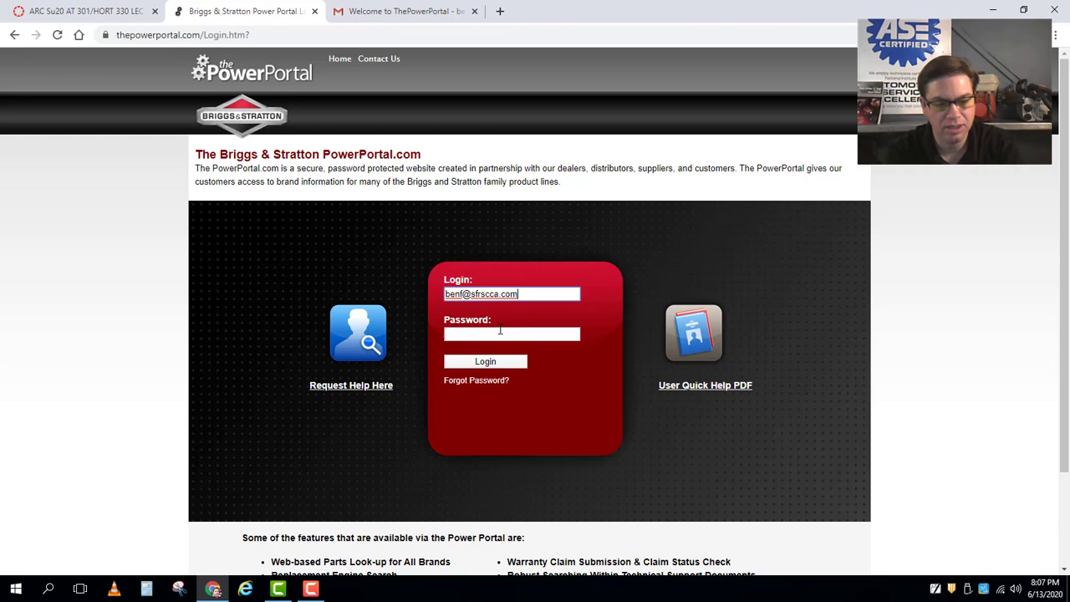
left_click(502, 337)
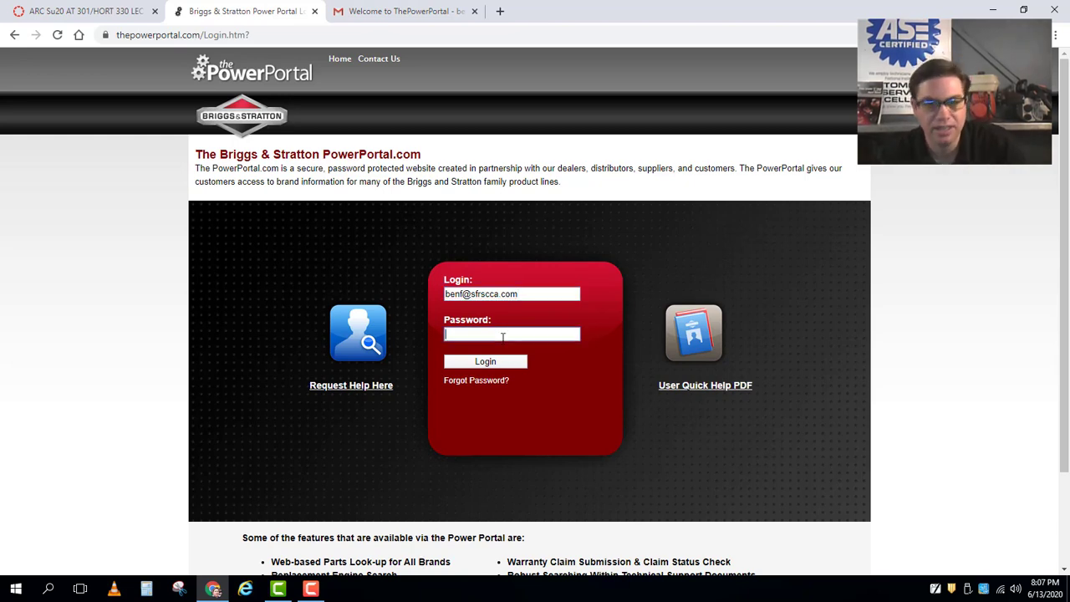
key("ctrl+v")
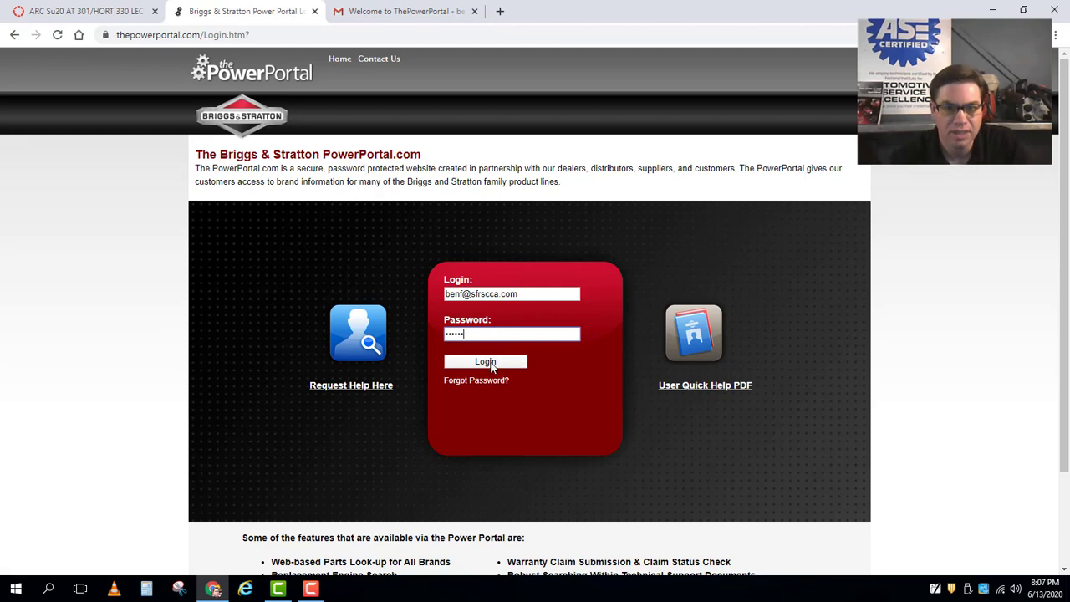
Submit the login, agree to the updated Terms of Use, and accept them.
left_click(493, 363)
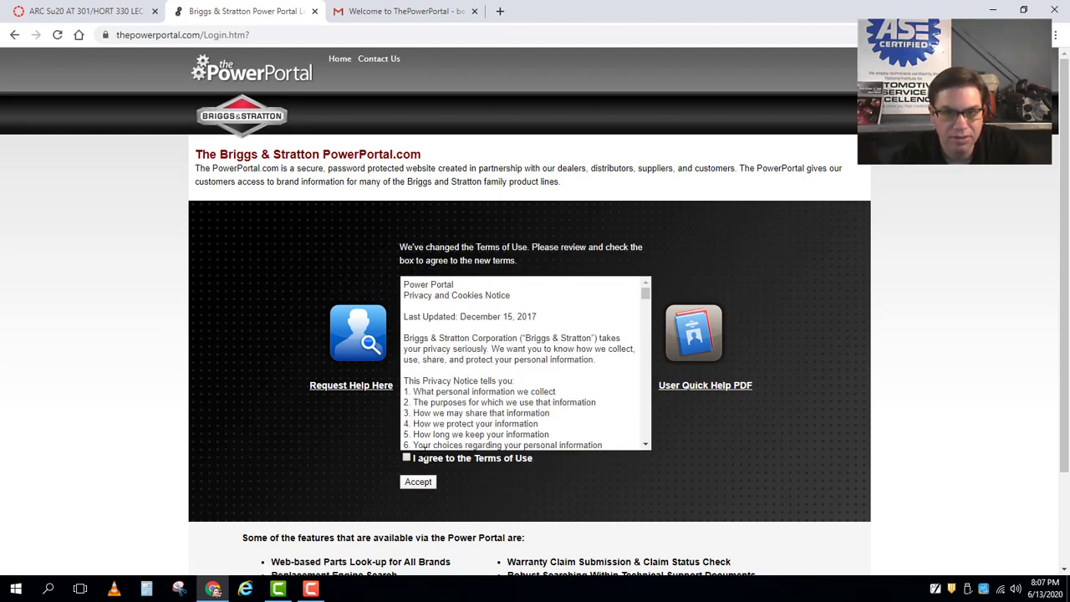
left_click(407, 457)
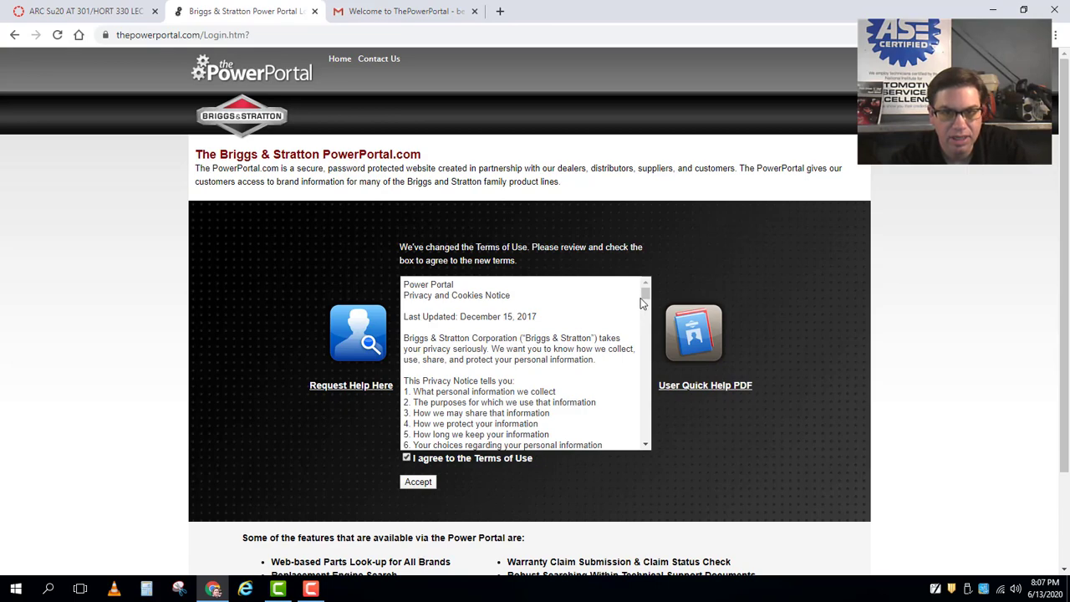
scroll(645, 306, "down", 3)
left_click_drag(645, 306, 640, 443)
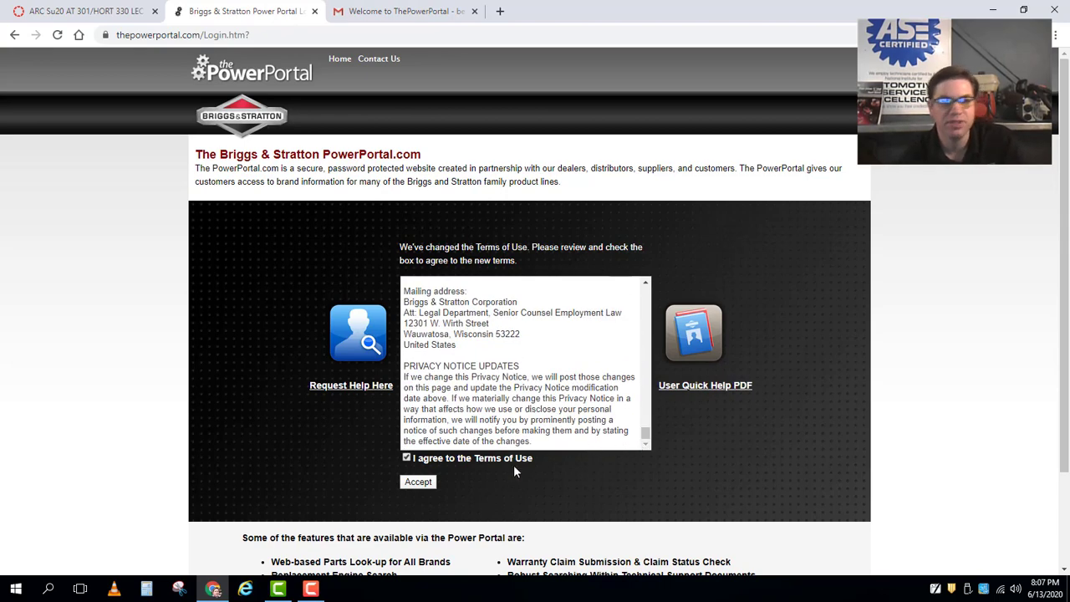
left_click(420, 483)
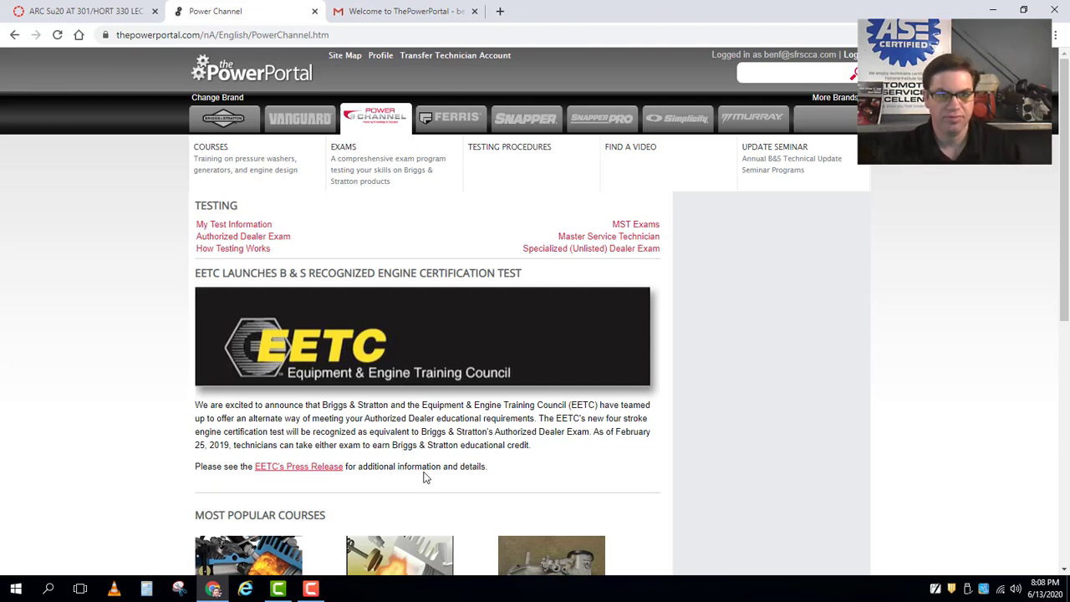
View My Test Information, then go to the Briggs & Stratton brand home page.
left_click(232, 229)
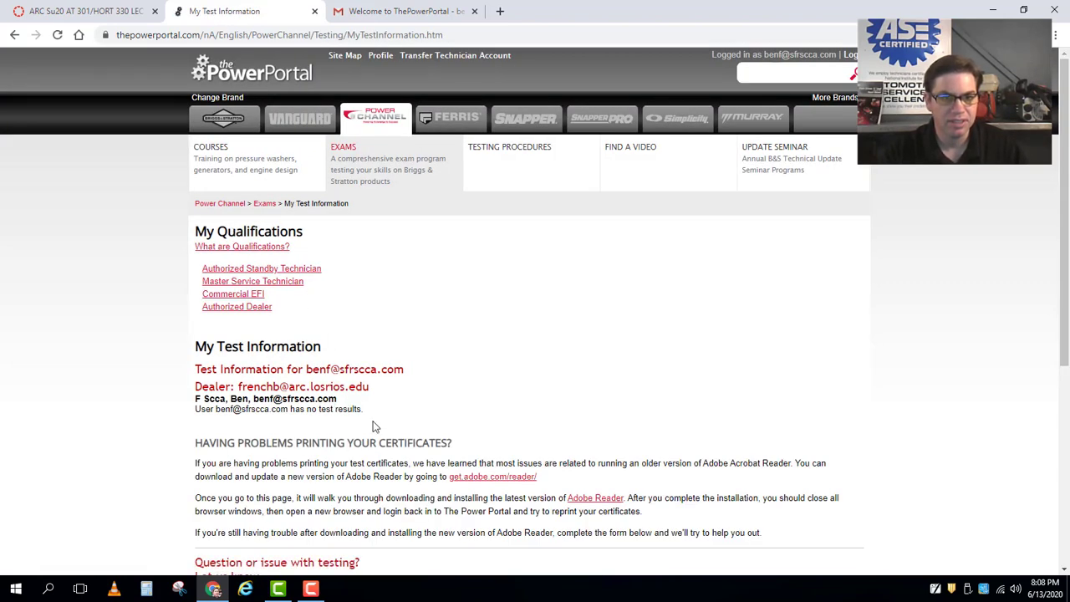
scroll(420, 533, "down", 5)
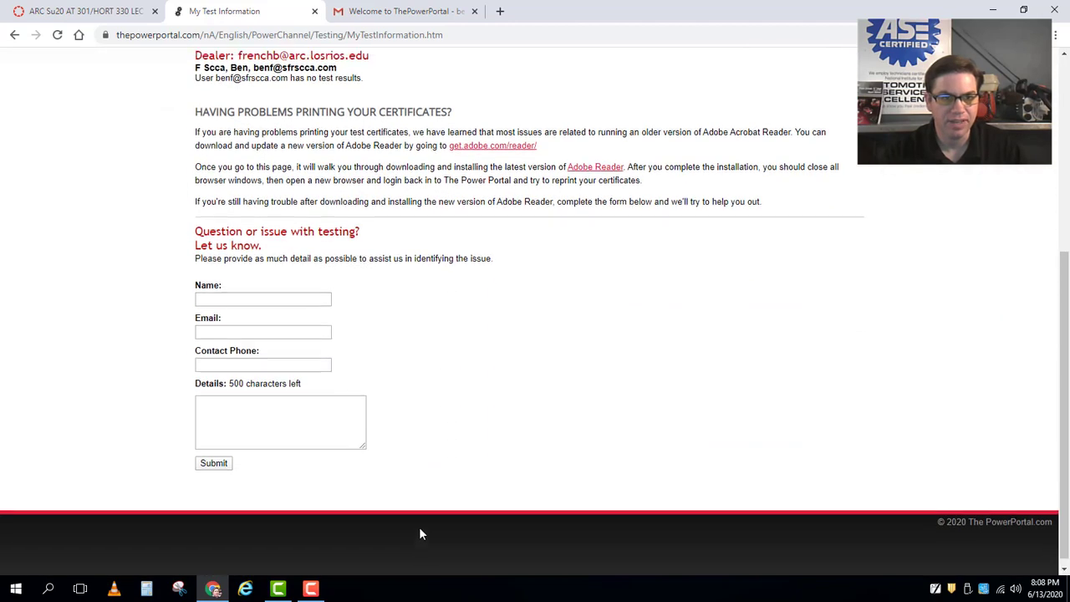
scroll(420, 531, "up", 4)
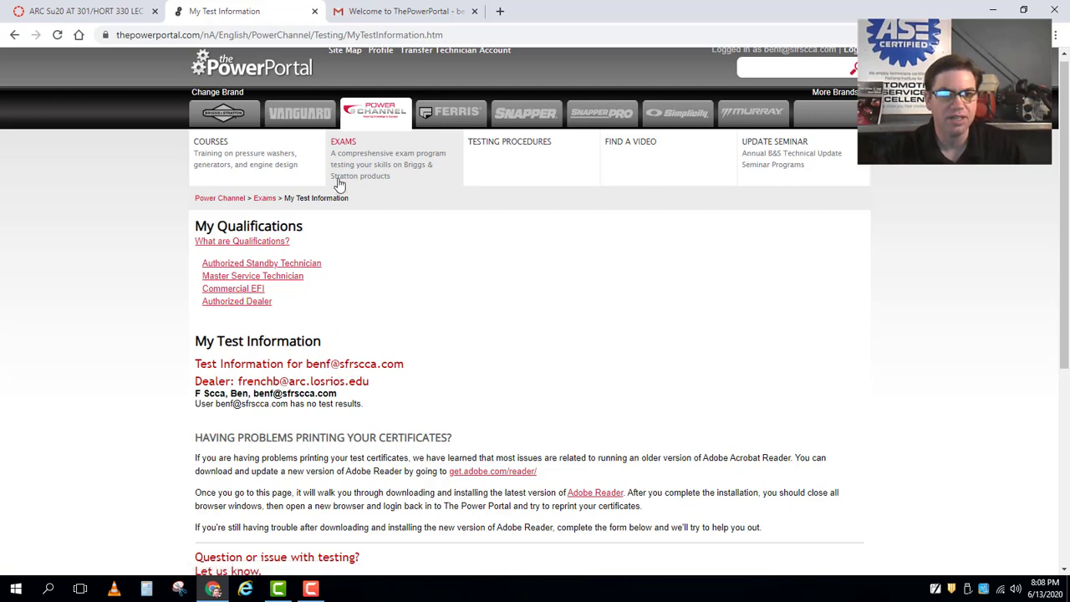
mouse_move(258, 159)
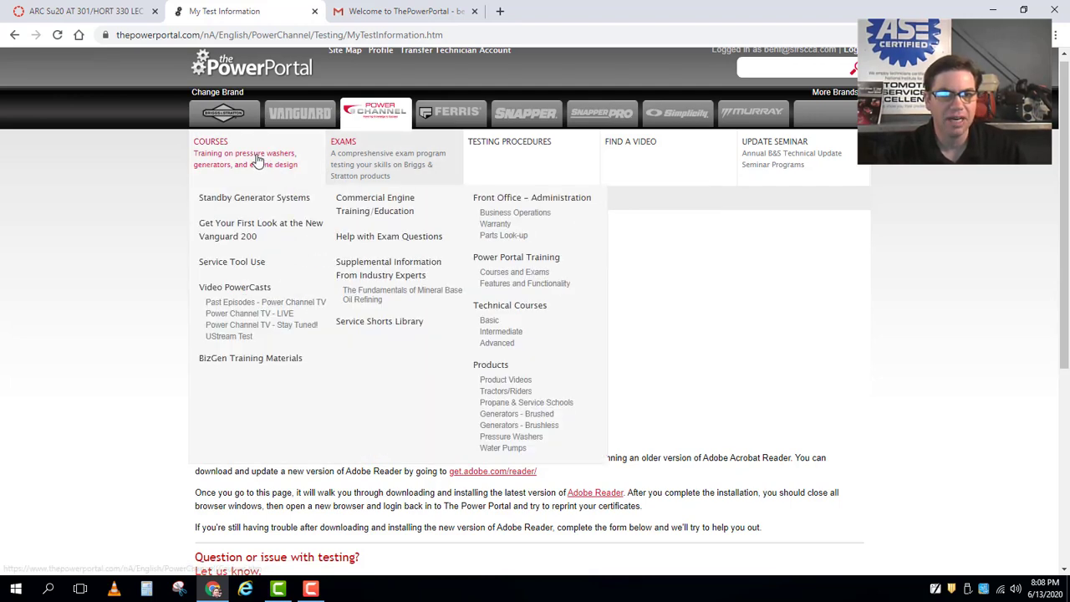
left_click(222, 118)
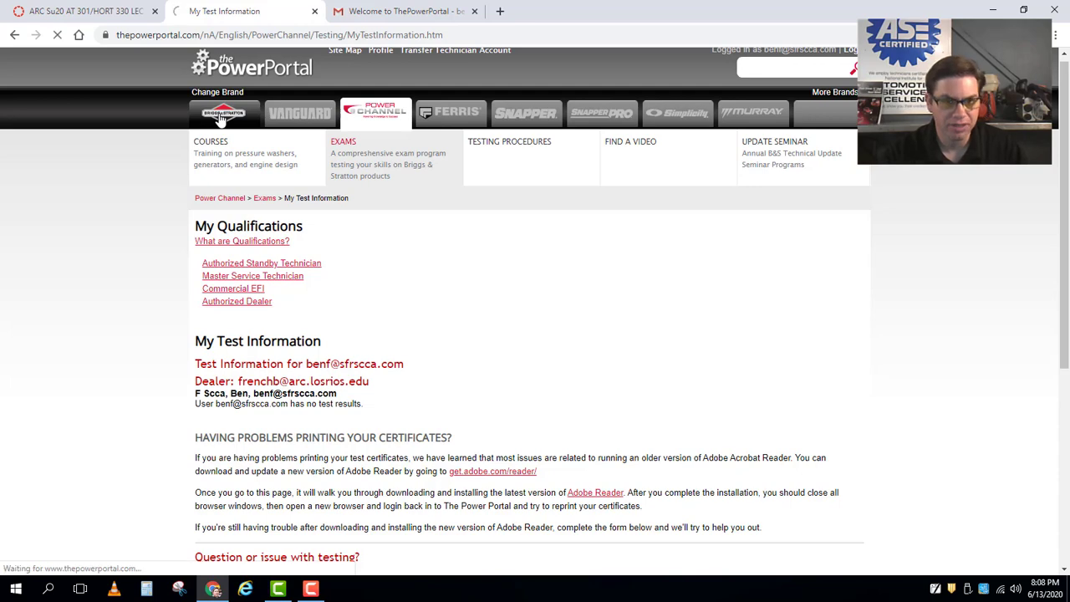
Open 4-Stroke Theory and Operation from the Power Channel's Most Popular Courses list.
left_click(365, 121)
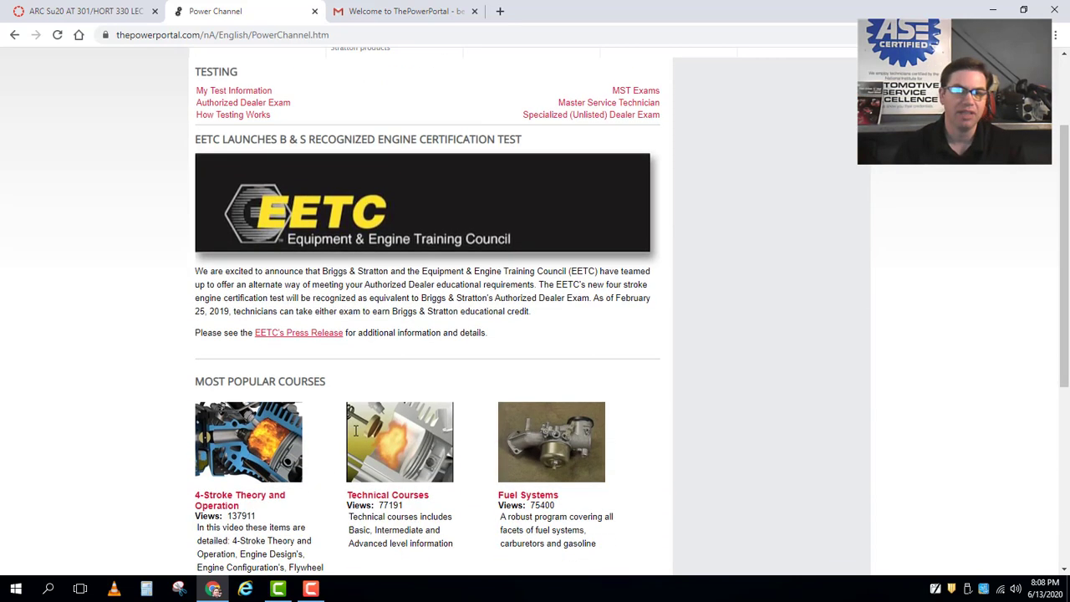
scroll(355, 430, "down", 2)
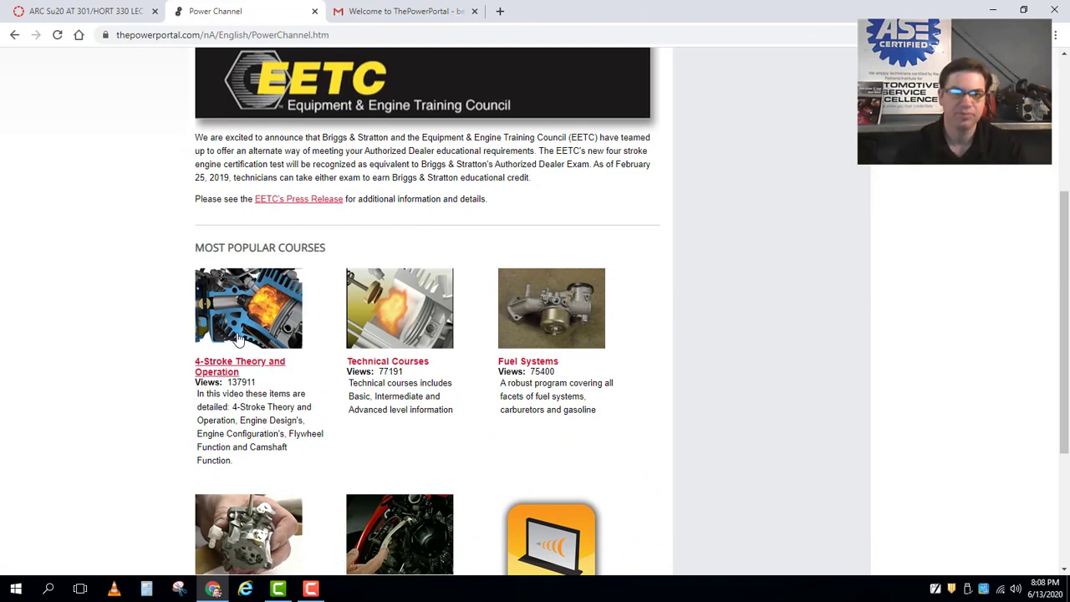
left_click(224, 368)
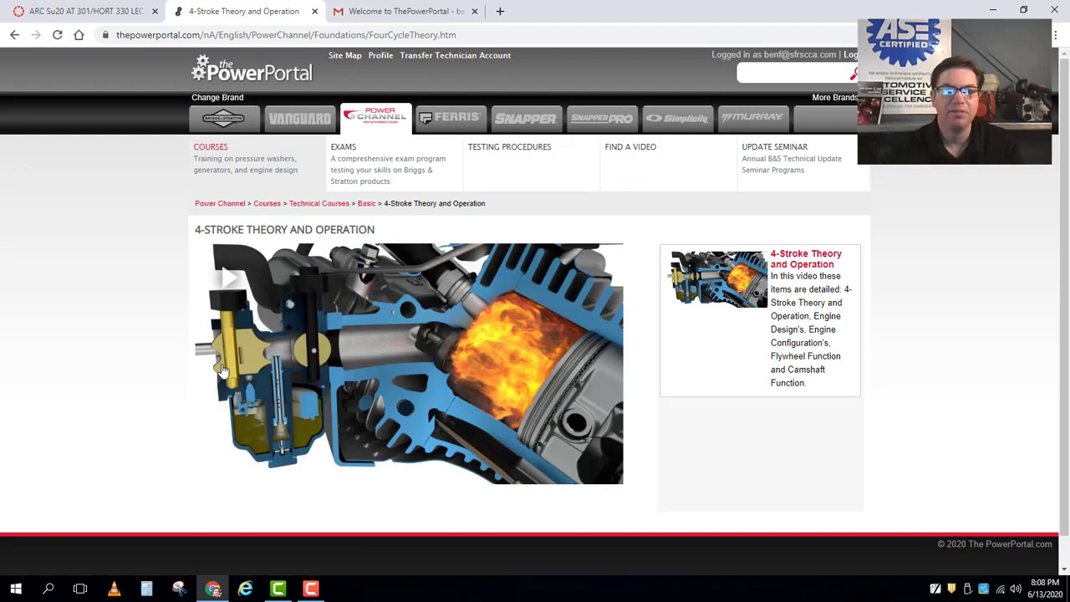
Play the 4-Stroke Theory and Operation video and pause it at 00:10.
left_click(820, 266)
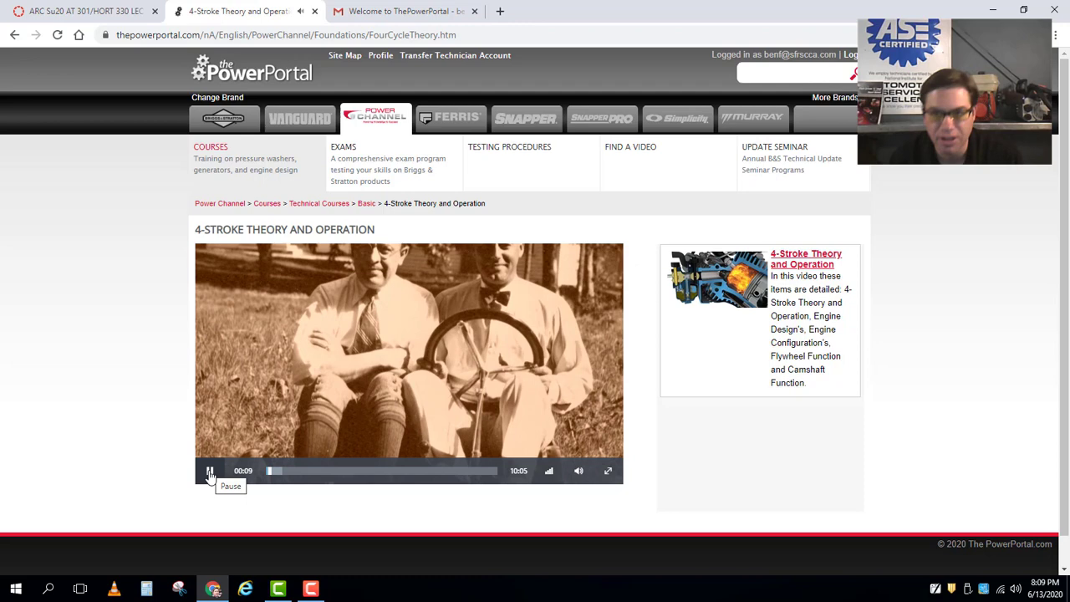
left_click(210, 473)
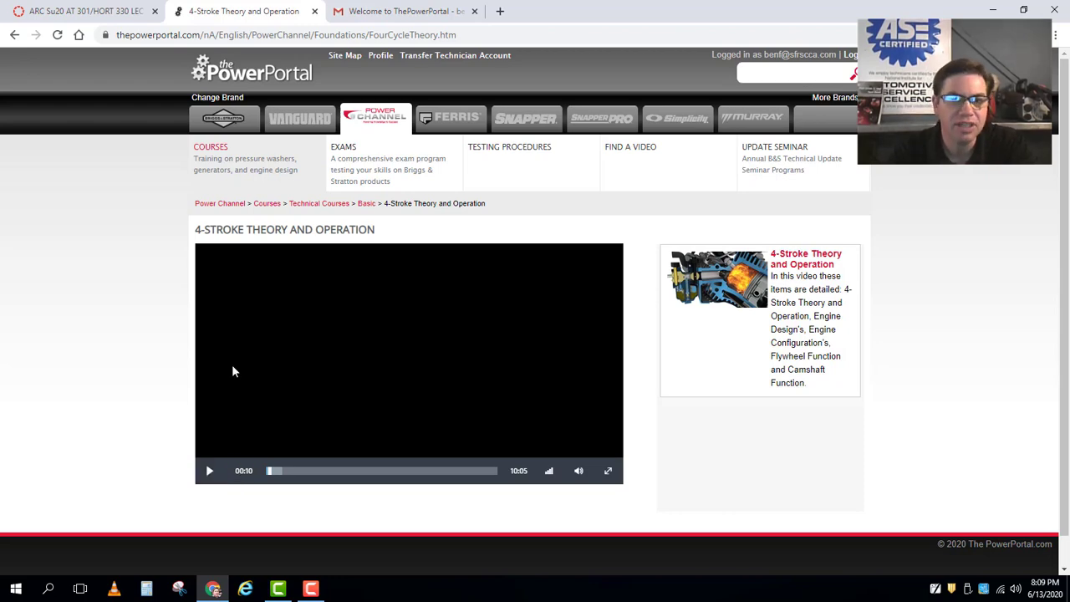
Go to EXAMS, choose the Technical / CTE category, and open its Basic level exams.
left_click(374, 172)
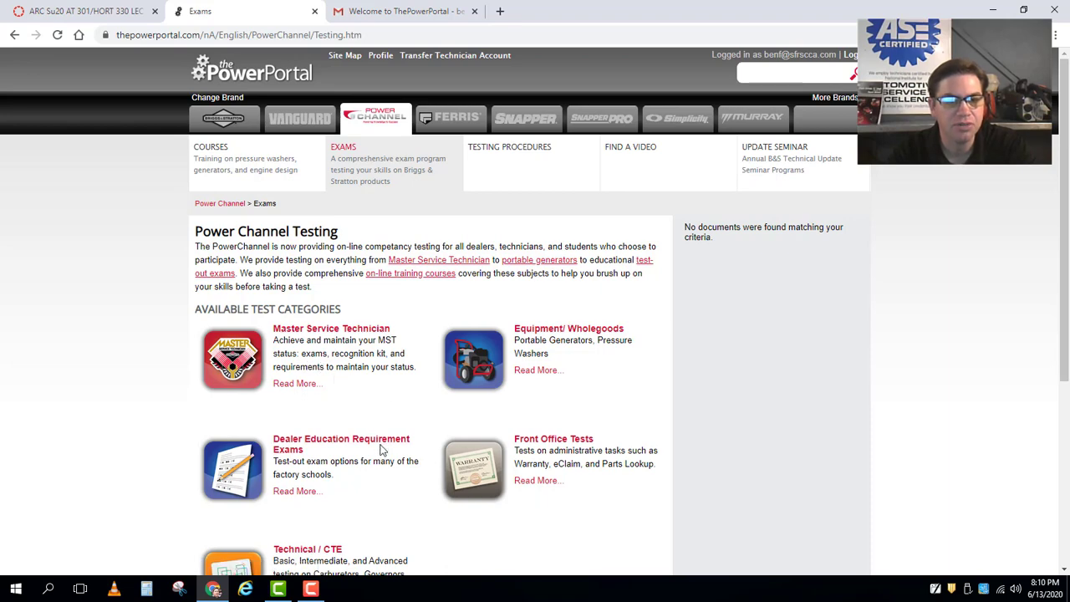
scroll(381, 446, "down", 1)
scroll(381, 445, "down", 1)
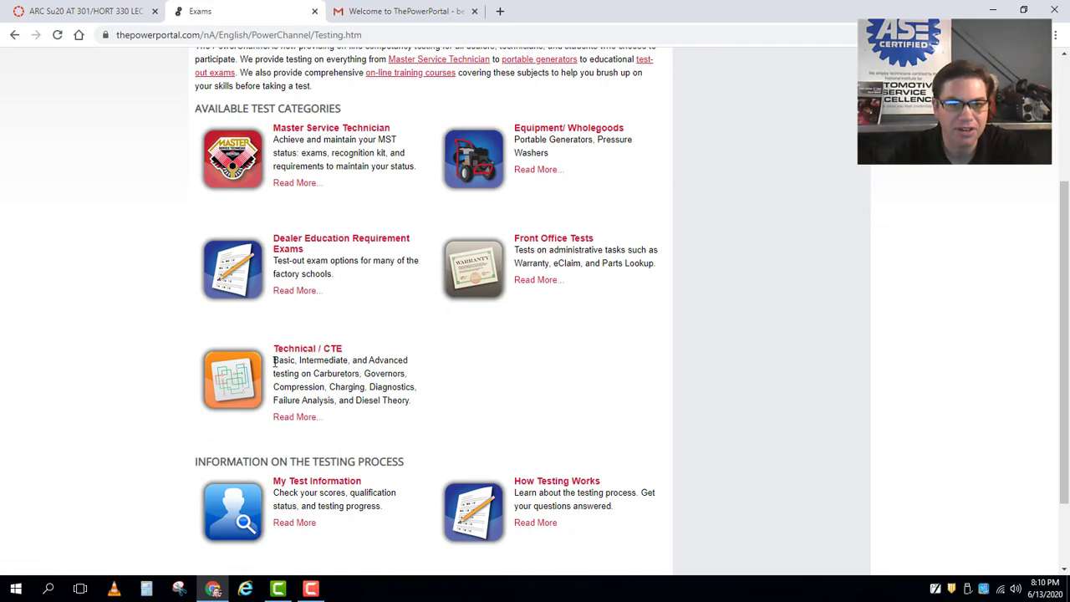
left_click_drag(275, 361, 411, 365)
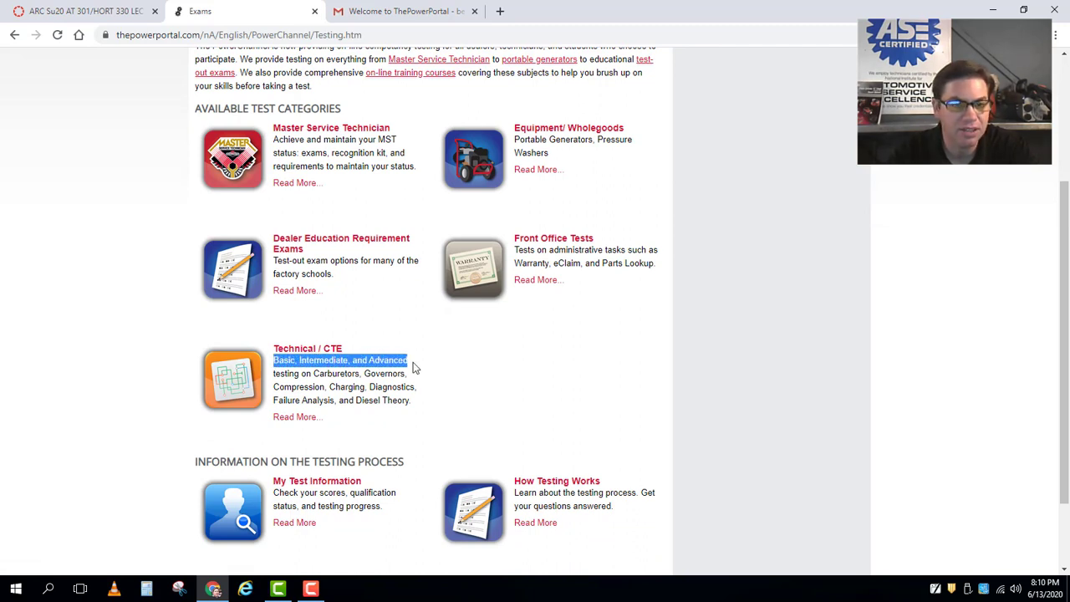
left_click(461, 375)
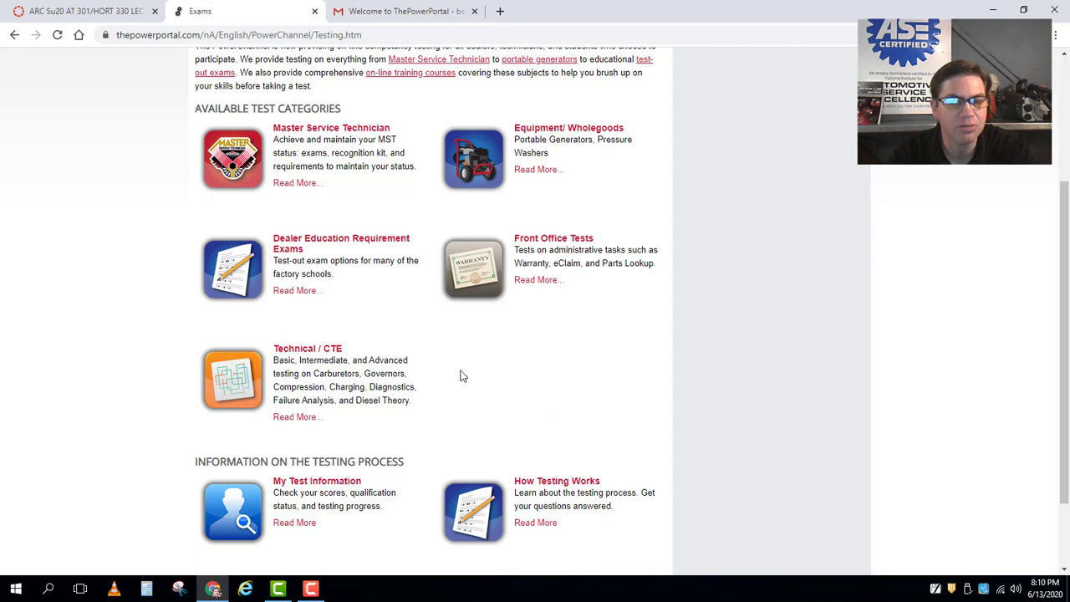
left_click(284, 354)
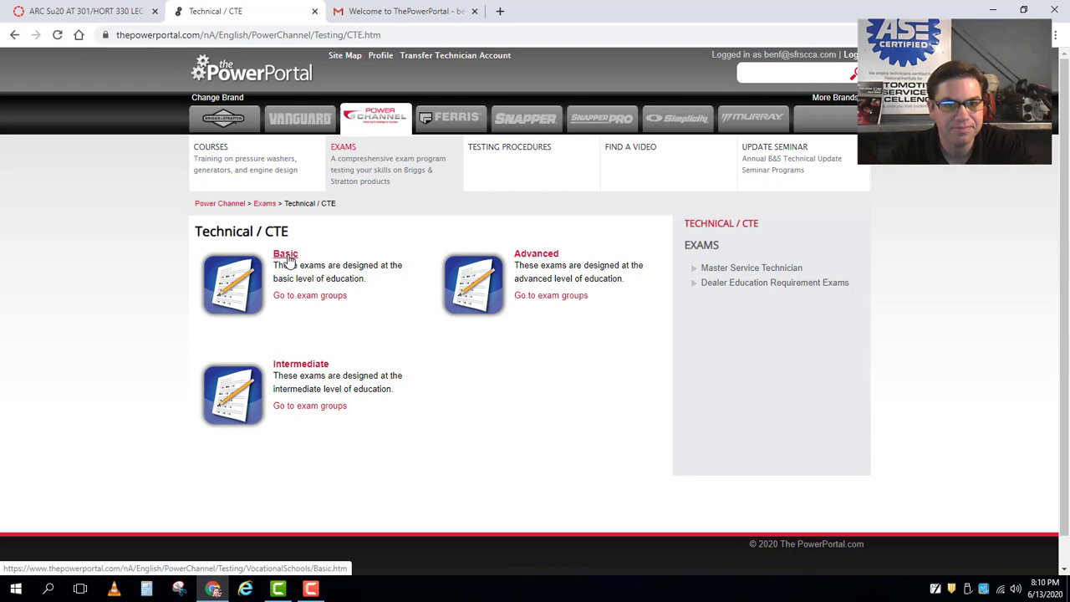
left_click(287, 256)
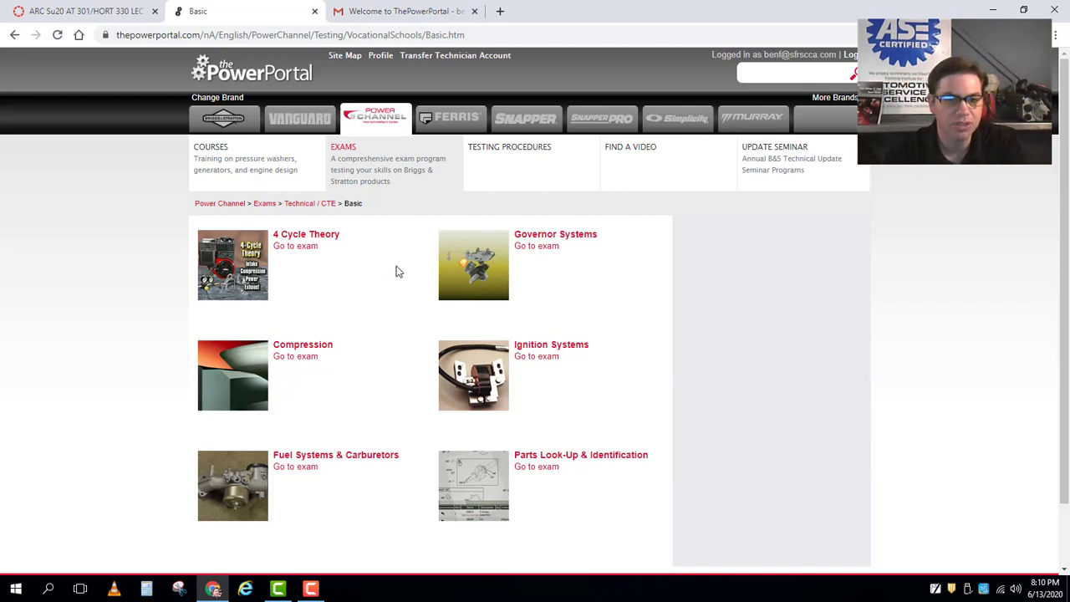
left_click(178, 590)
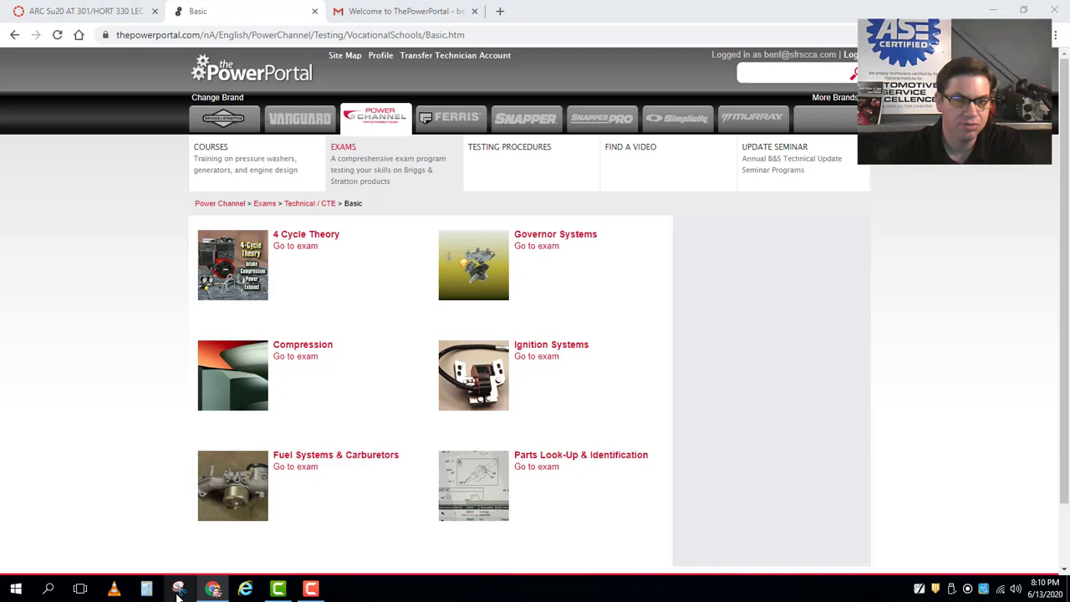
left_click(74, 525)
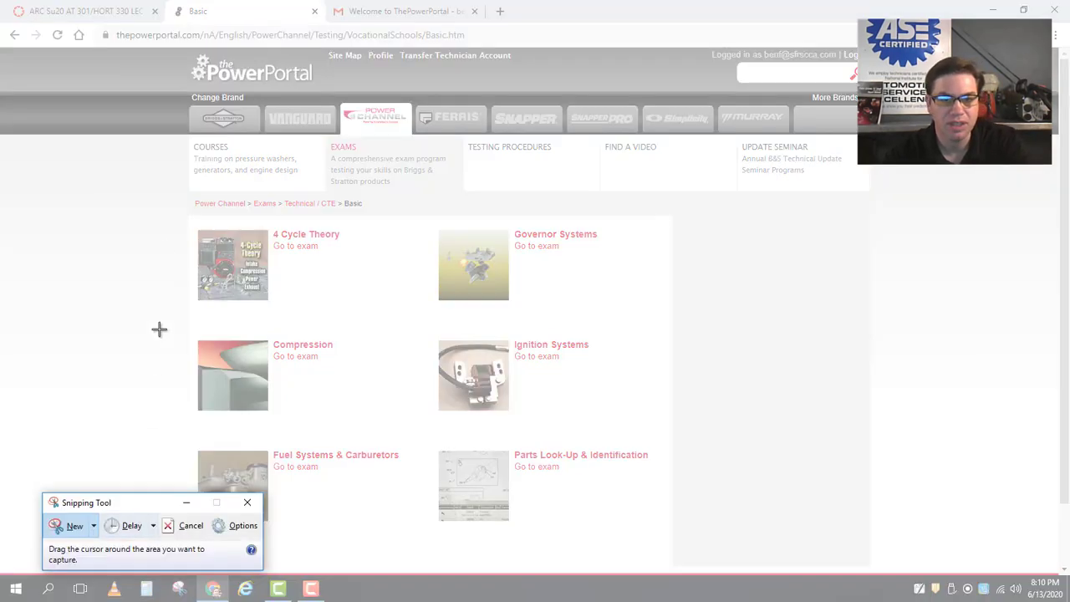
left_click_drag(152, 185, 717, 571)
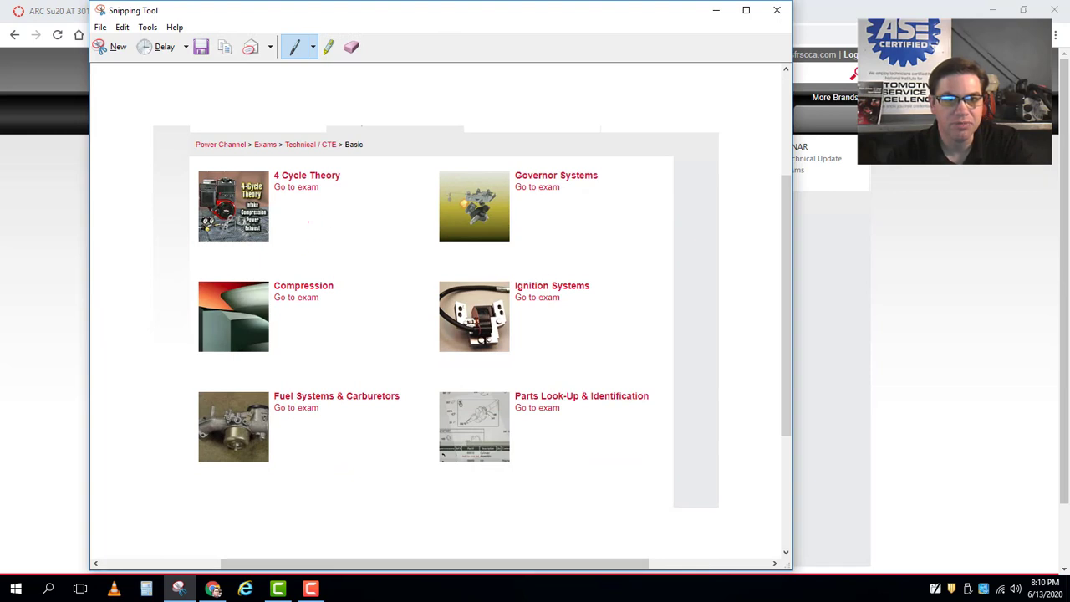
mouse_move(300, 220)
left_mouse_down()
mouse_move(311, 207)
mouse_move(311, 238)
mouse_move(324, 239)
left_mouse_up()
mouse_move(292, 327)
left_mouse_down()
mouse_move(306, 324)
mouse_move(291, 346)
mouse_move(312, 349)
left_mouse_up()
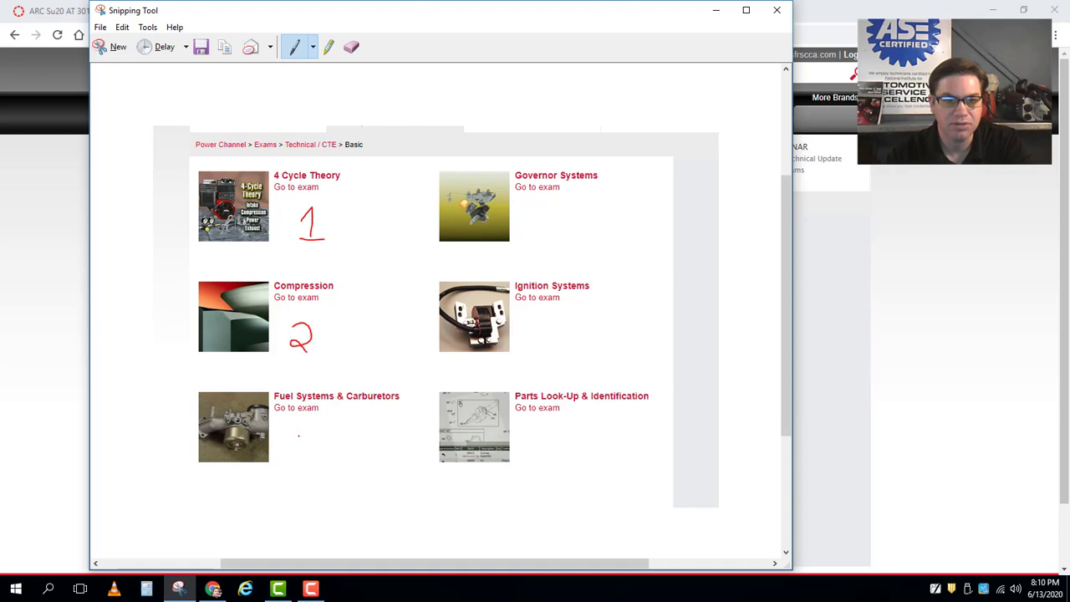
left_click_drag(295, 441, 291, 459)
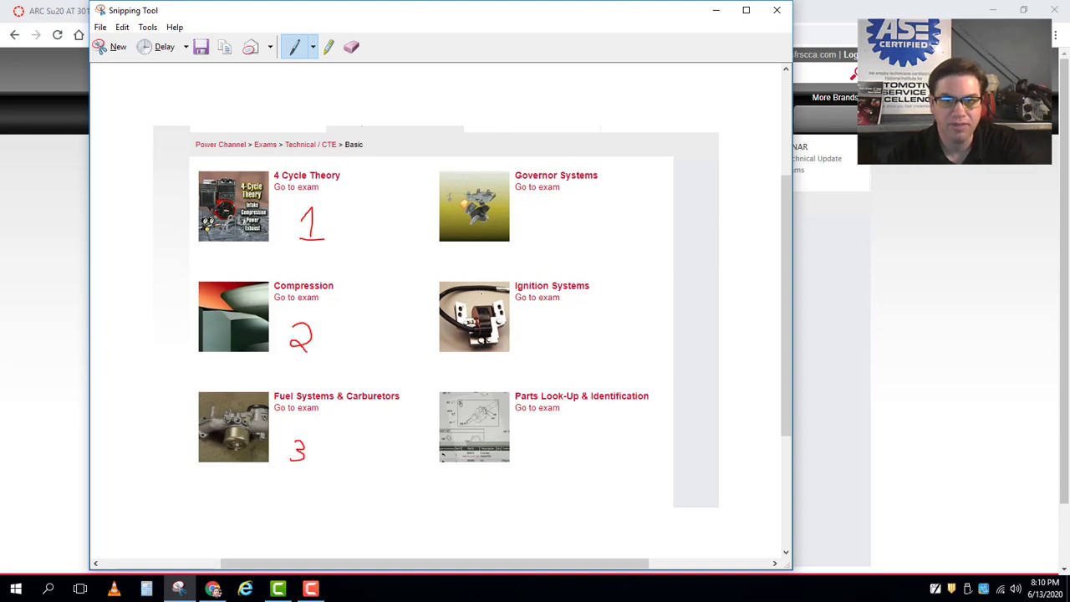
left_click_drag(529, 223, 539, 242)
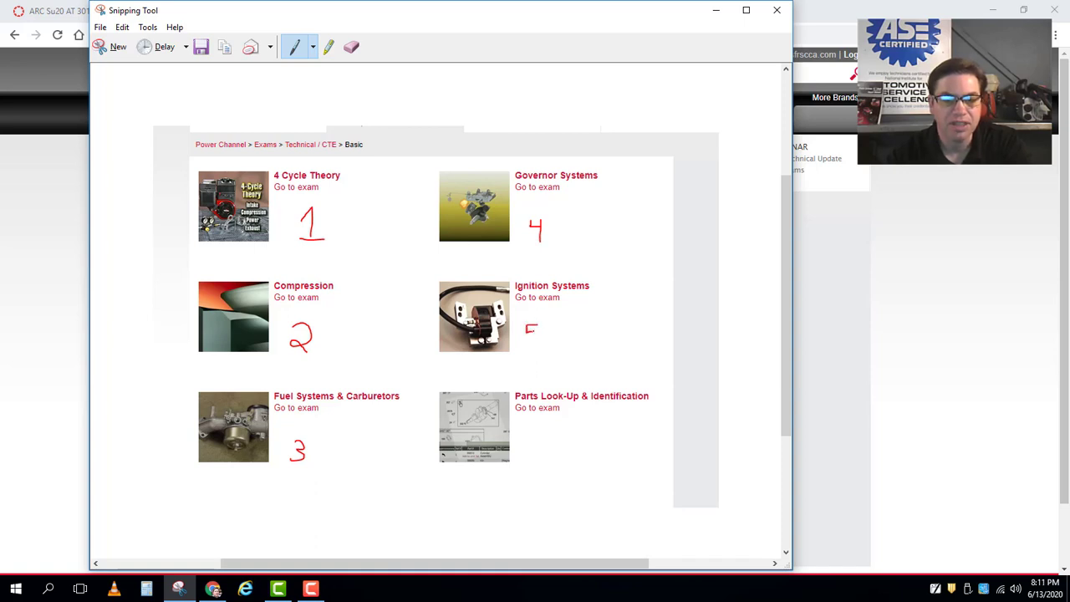
left_click_drag(527, 332, 525, 343)
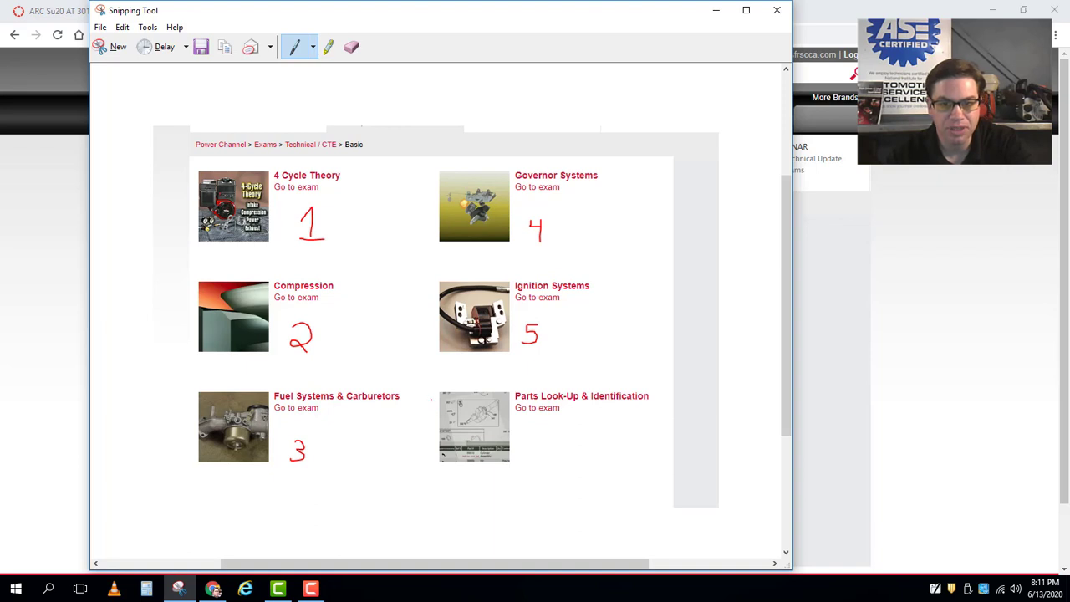
mouse_move(431, 399)
left_mouse_down()
mouse_move(433, 390)
mouse_move(513, 374)
mouse_move(593, 378)
mouse_move(663, 435)
mouse_move(528, 488)
mouse_move(423, 426)
mouse_move(431, 392)
left_mouse_up()
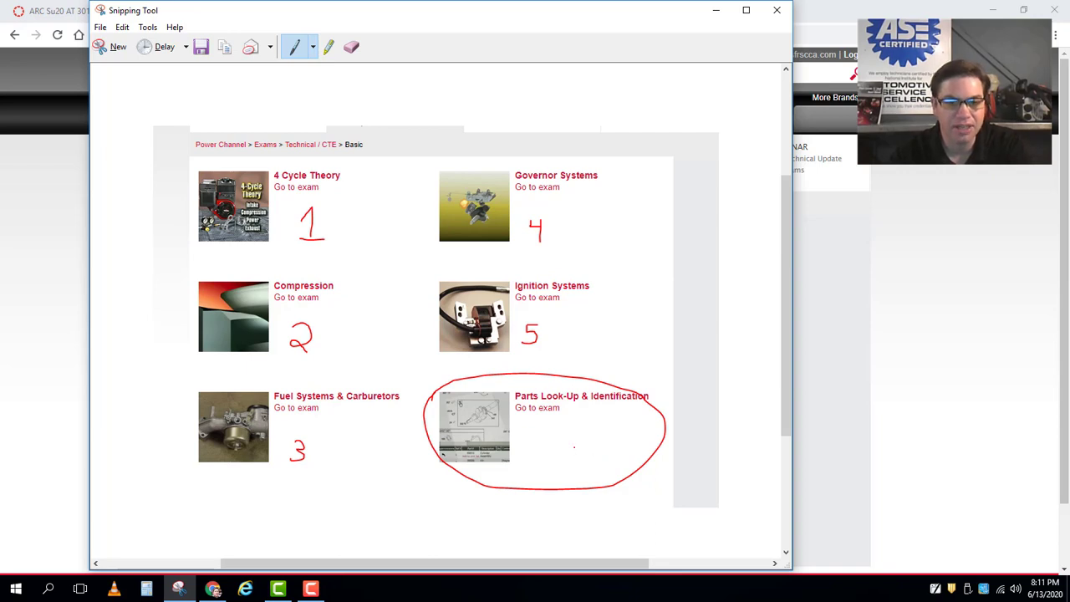
mouse_move(579, 443)
left_mouse_down()
mouse_move(569, 444)
mouse_move(578, 462)
mouse_move(600, 461)
left_mouse_up()
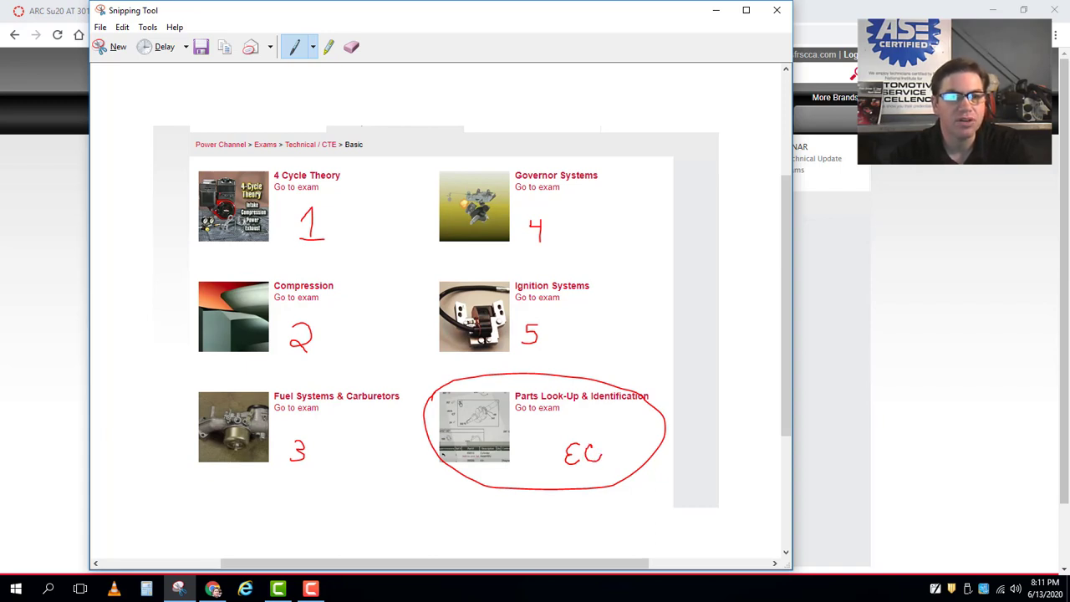
mouse_move(185, 189)
left_mouse_down()
mouse_move(280, 152)
mouse_move(338, 194)
mouse_move(242, 281)
mouse_move(200, 169)
left_mouse_up()
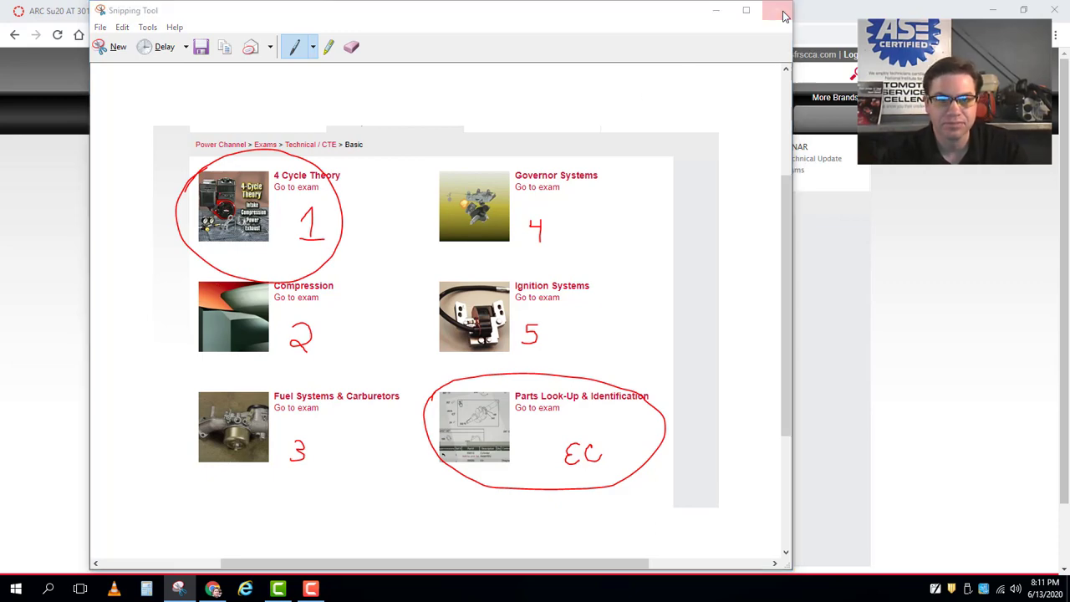
left_click(776, 10)
Discard the unsaved snip and open the 4 Cycle Theory exam to look over its questions.
left_click(495, 303)
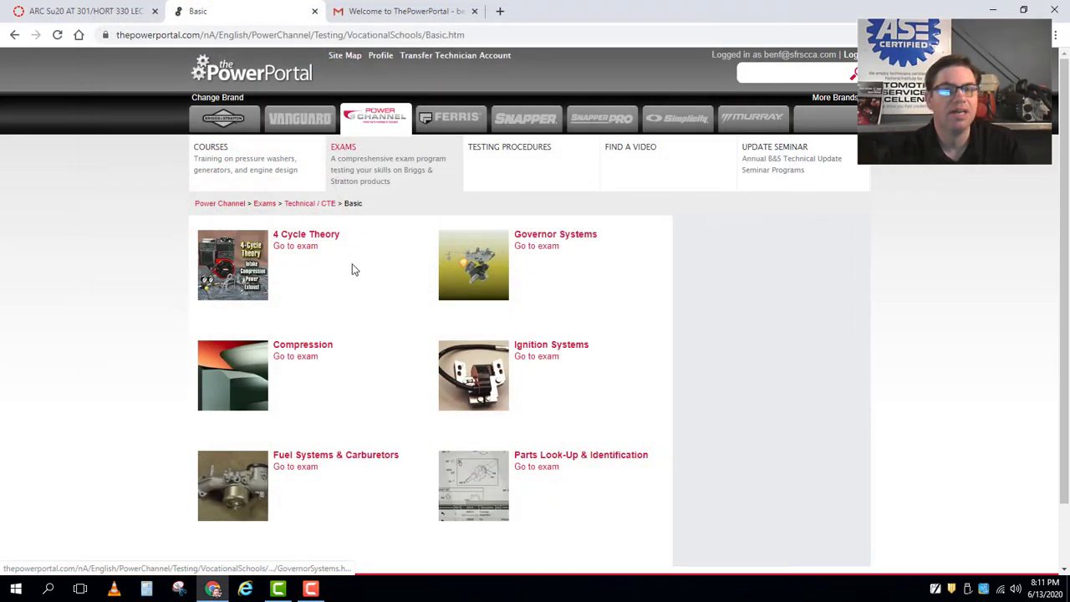
left_click(328, 241)
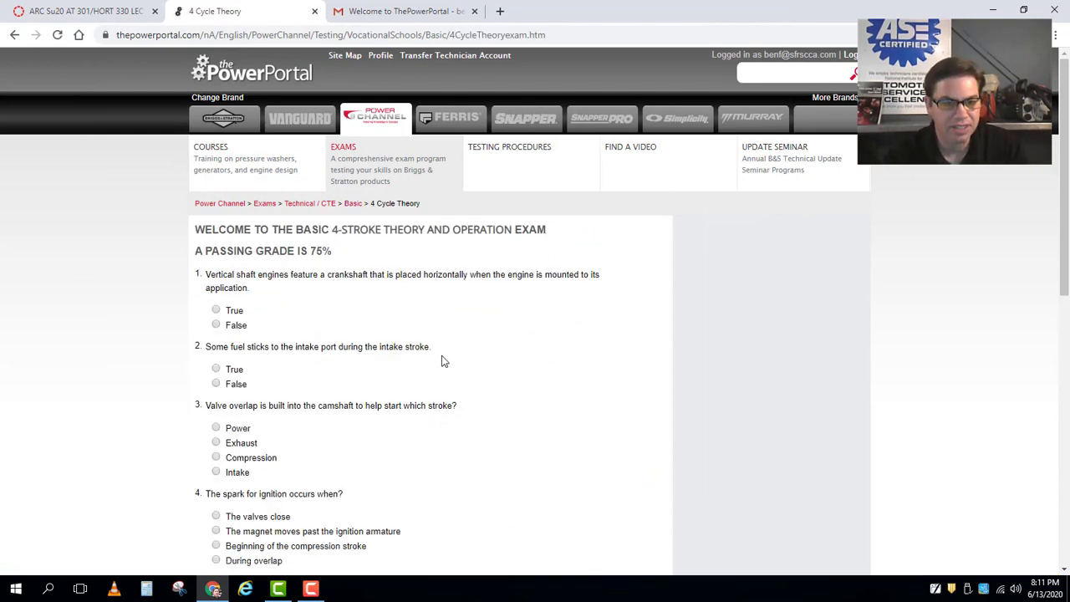
scroll(443, 362, "down", 3)
scroll(443, 361, "down", 3)
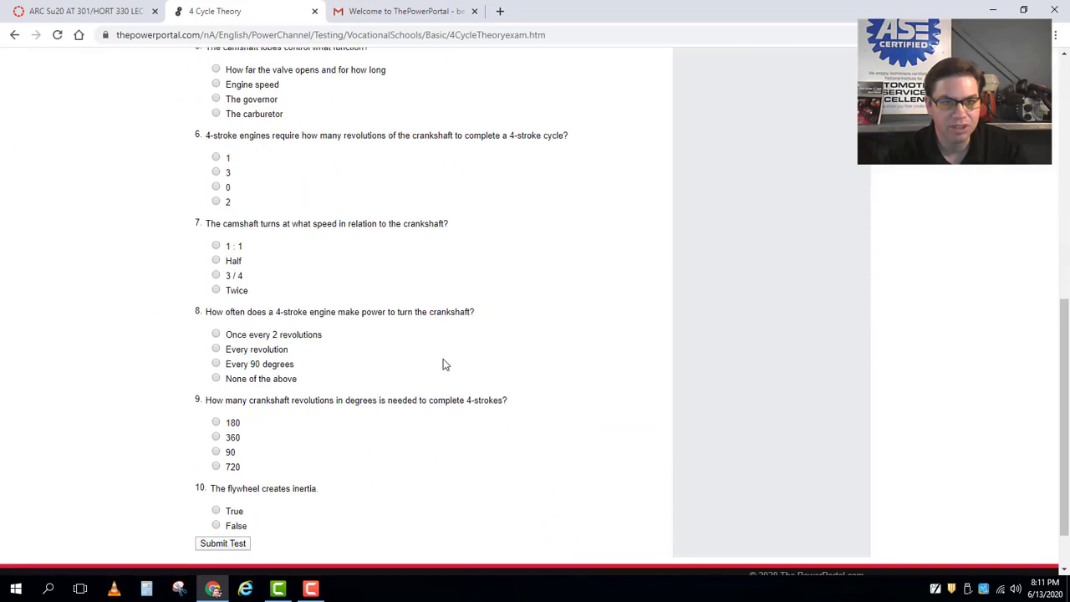
scroll(449, 376, "up", 5)
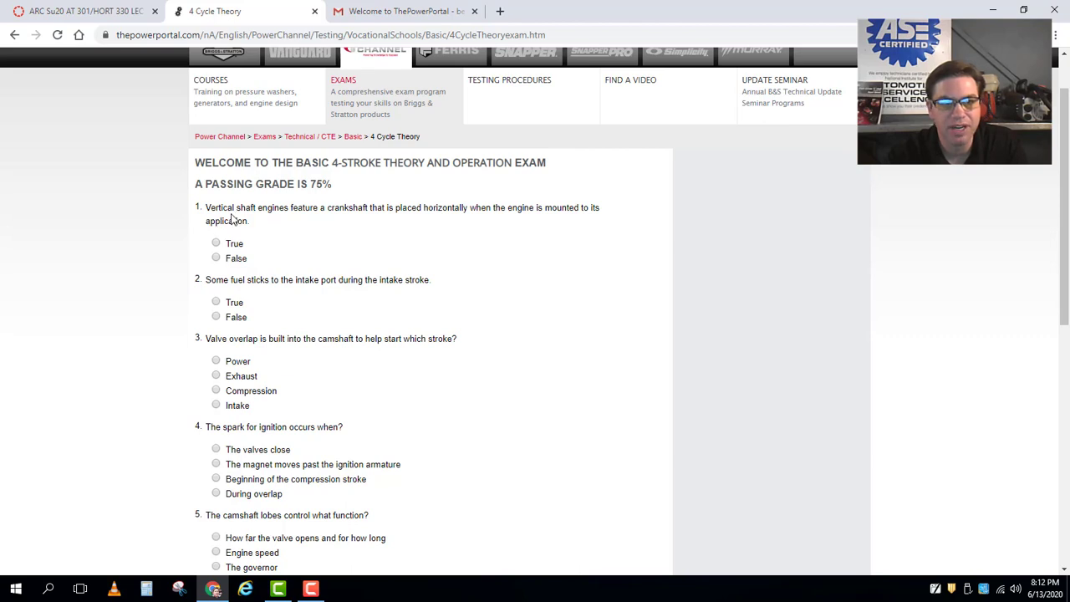
Answer questions 1–3 with False, True, and Intake.
left_click_drag(216, 208, 390, 207)
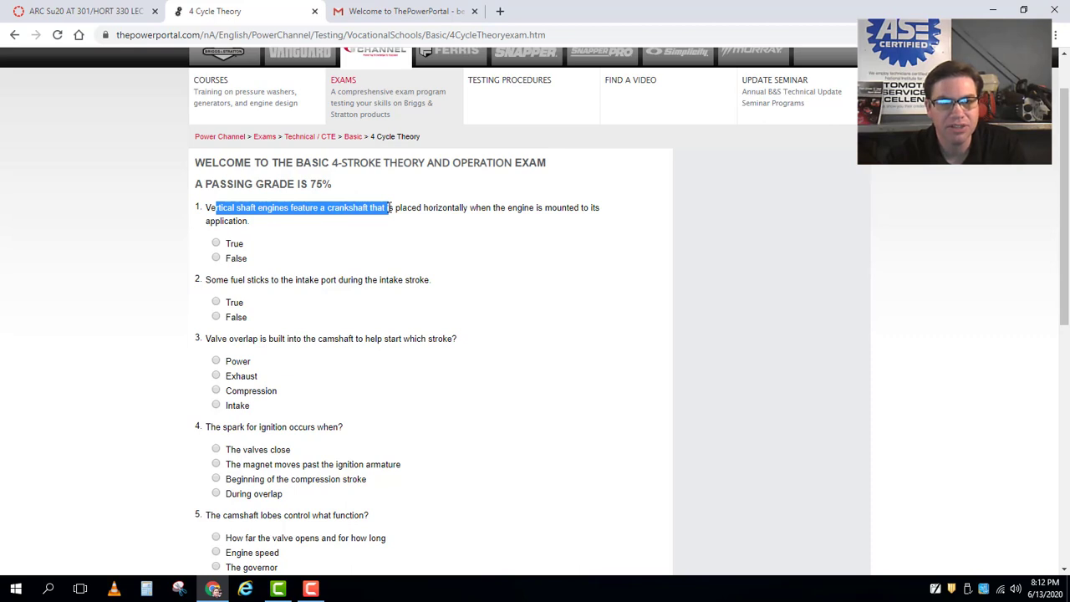
left_click_drag(390, 207, 603, 207)
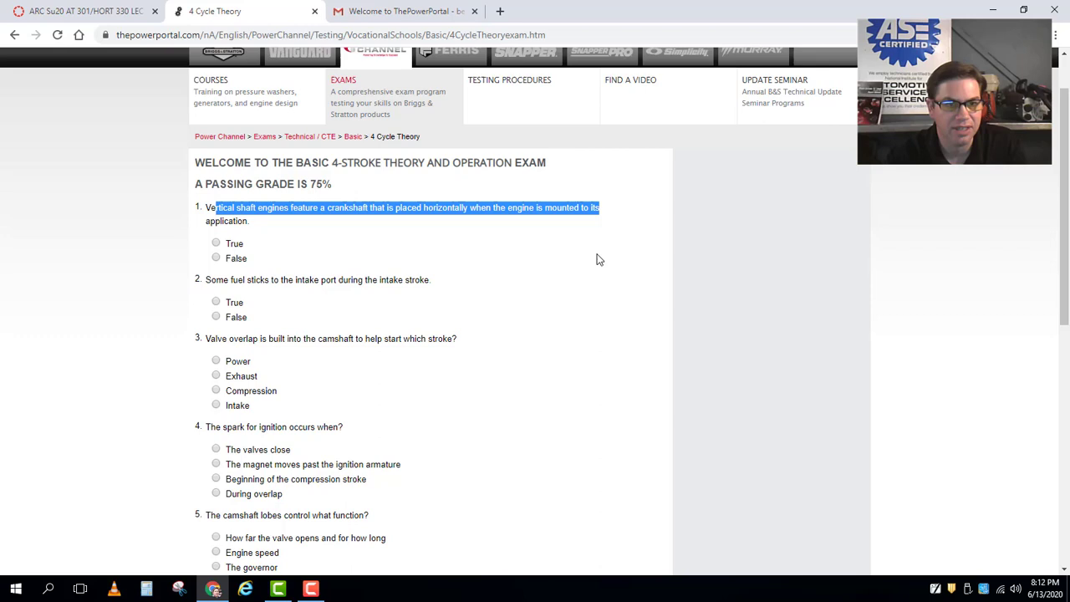
left_click(216, 259)
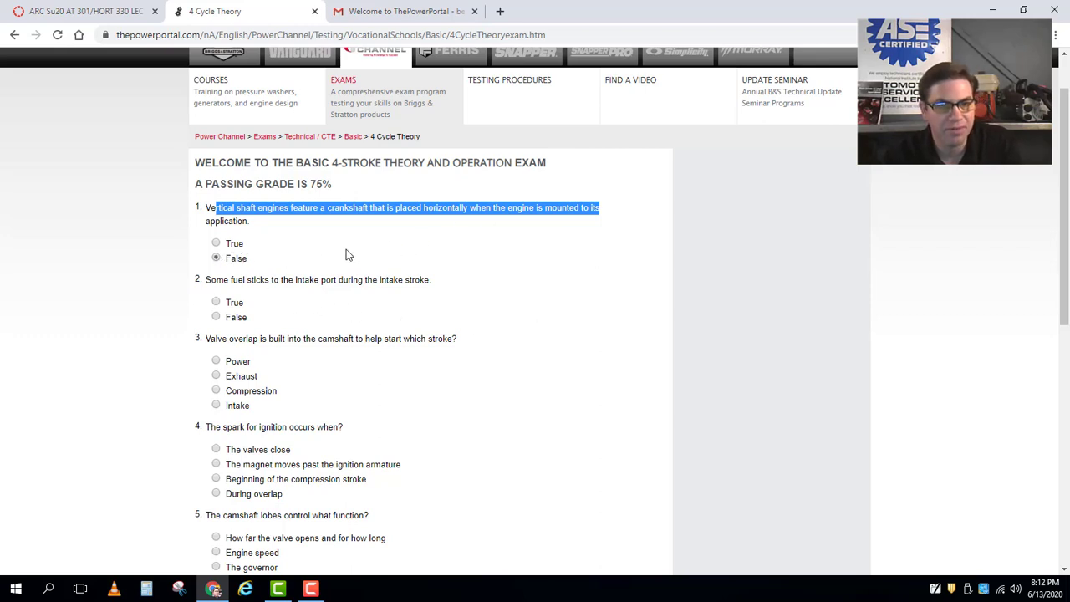
left_click(215, 301)
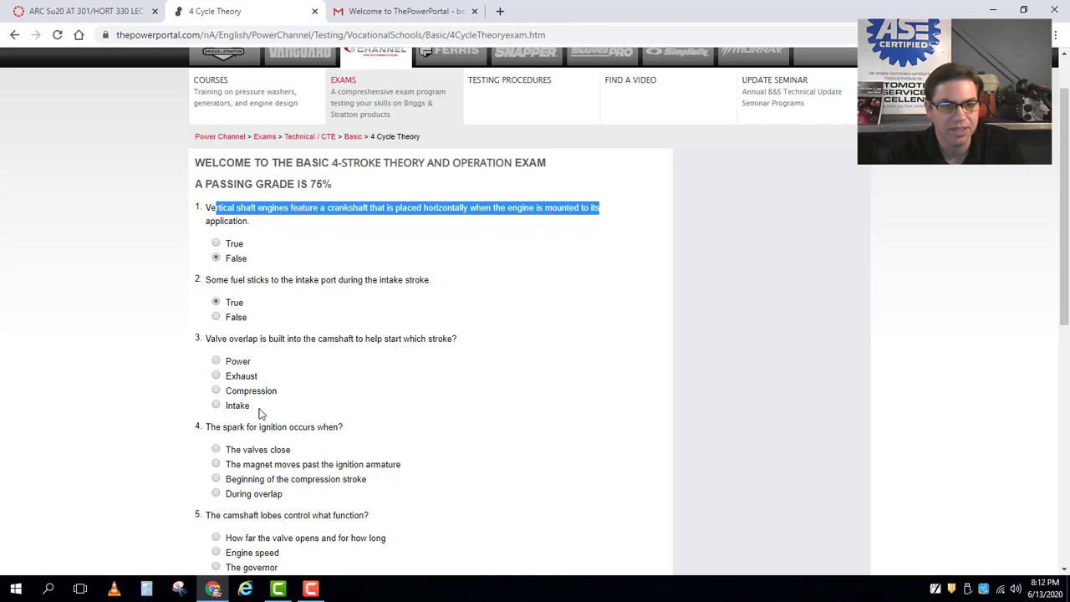
left_click(217, 406)
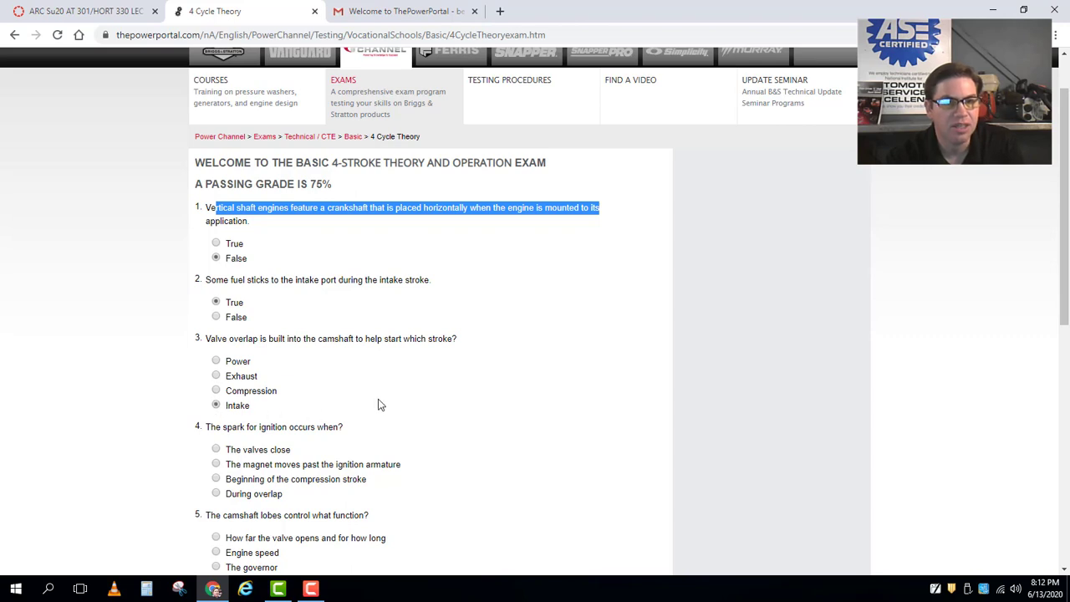
left_click(380, 405)
scroll(402, 432, "down", 2)
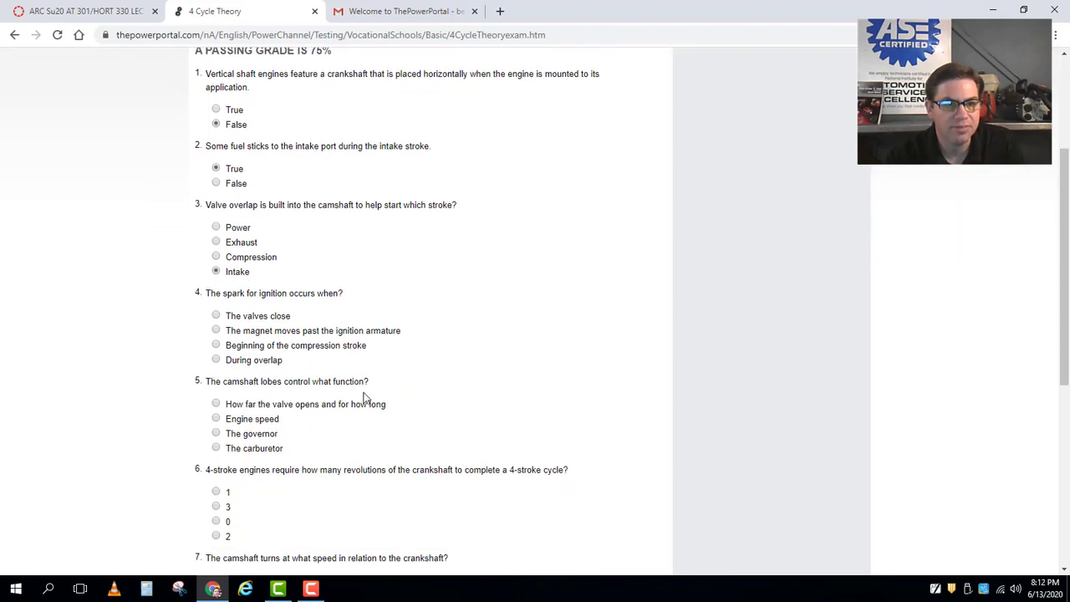
Answer questions 4–10: valves close, valve opening and duration, 0, Twice, once every 2 revolutions, 720, True.
left_click(217, 317)
left_click(219, 404)
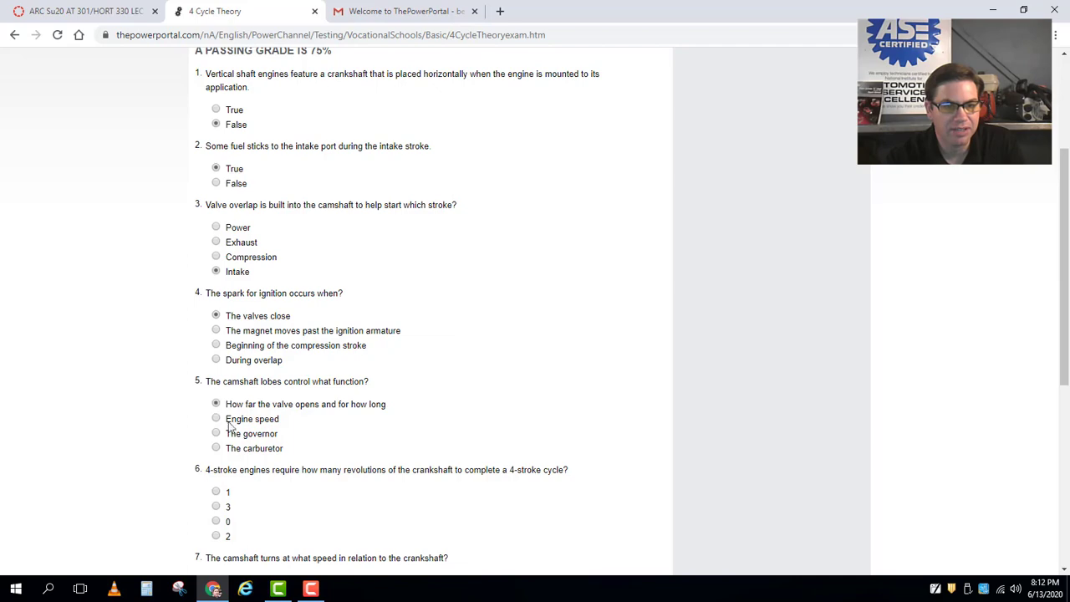
scroll(234, 467, "down", 1)
left_click(216, 454)
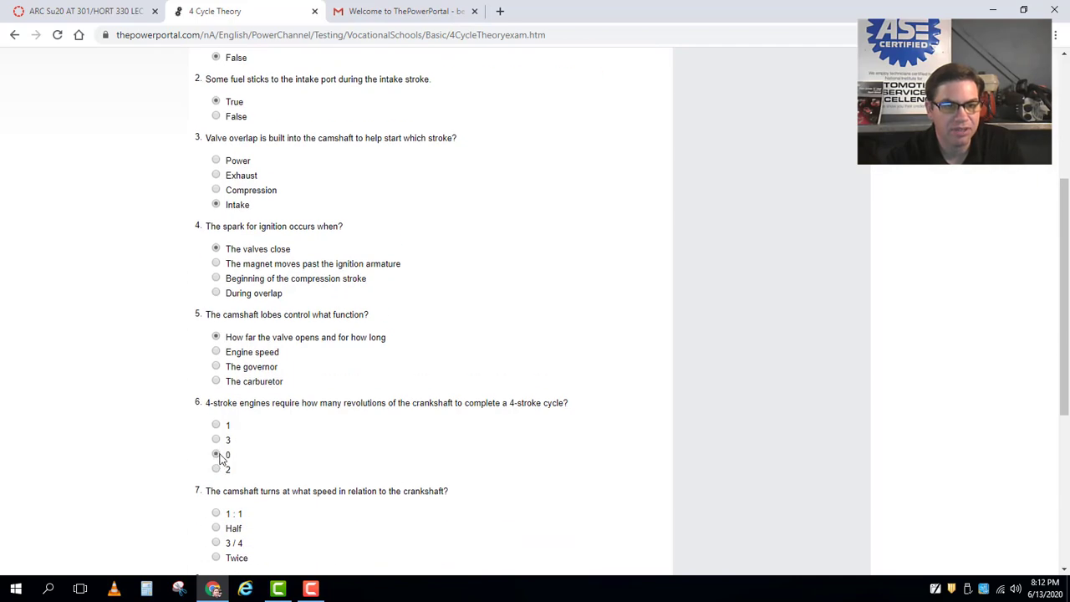
scroll(236, 477, "down", 3)
left_click(216, 357)
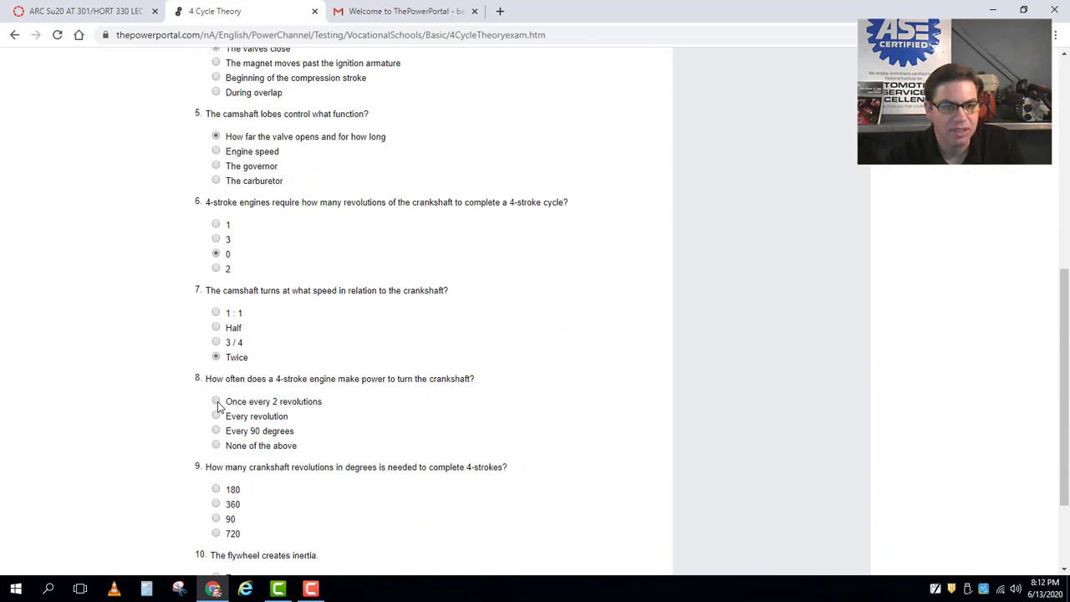
left_click(217, 401)
scroll(218, 446, "down", 2)
left_click(216, 403)
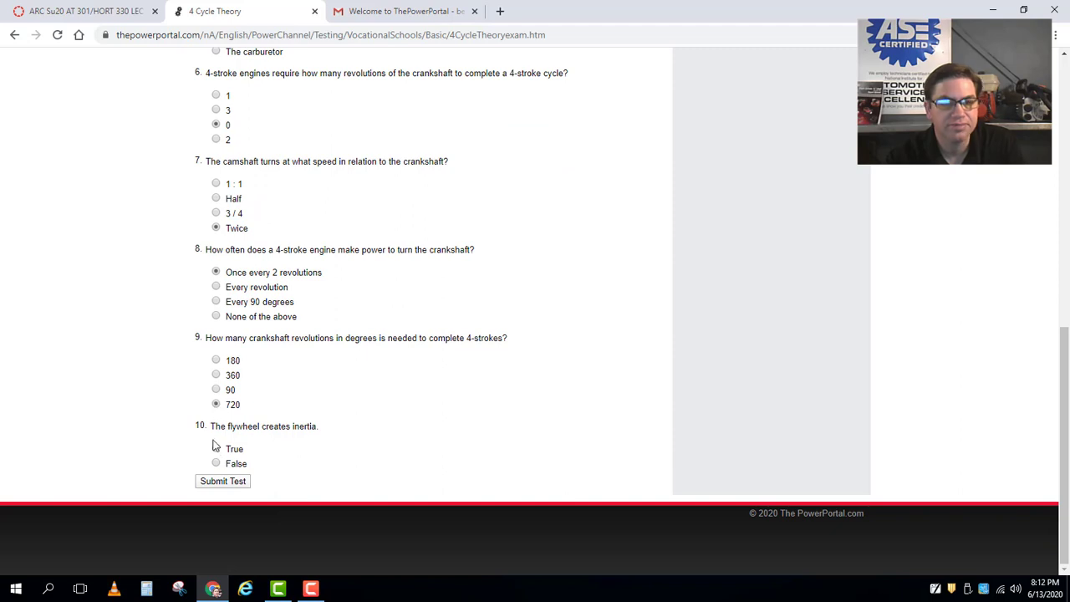
left_click(216, 449)
Submit the exam, review the 70% score and three wrong 4-Stroke answers, then return home.
left_click(239, 485)
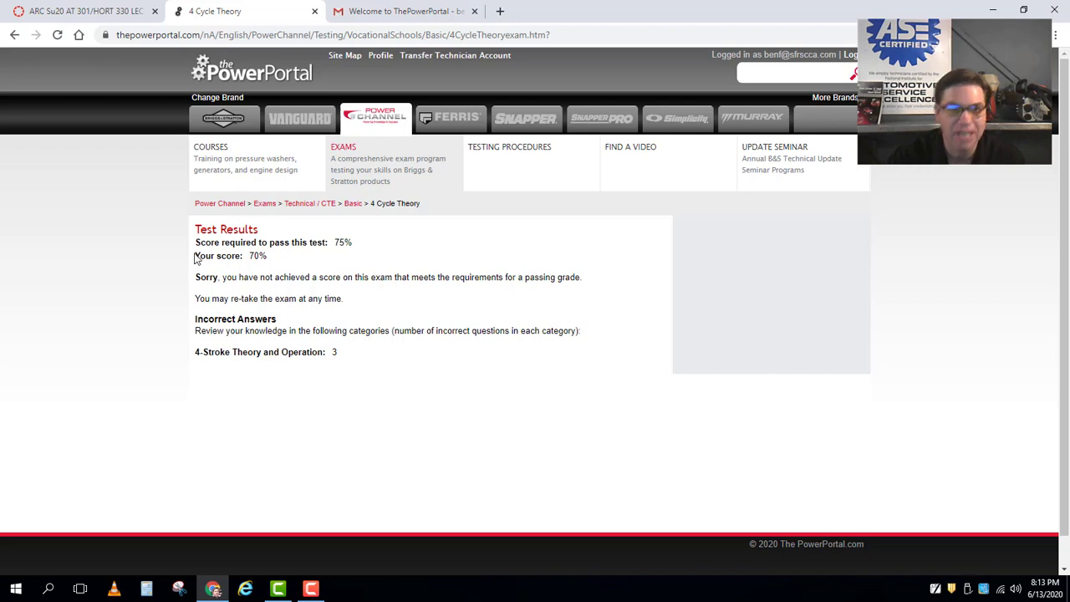
left_click_drag(197, 257, 280, 274)
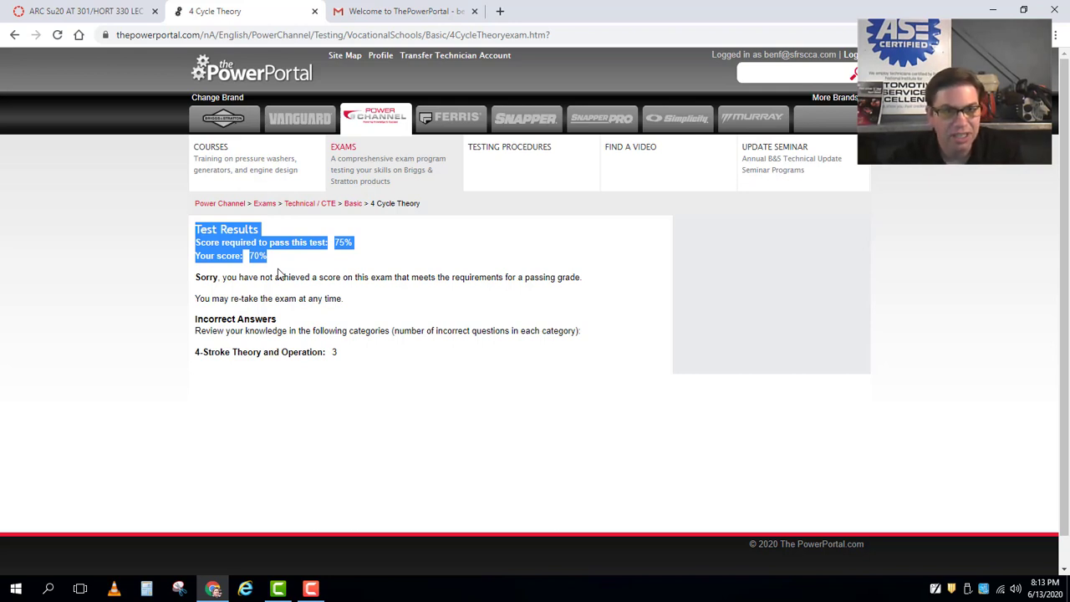
left_click(365, 396)
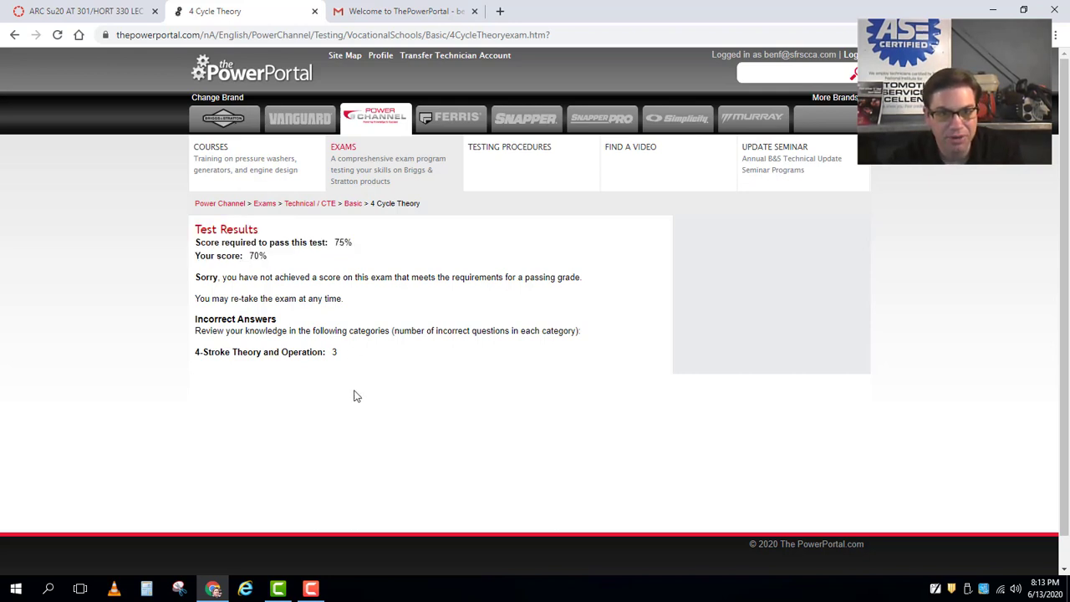
left_click_drag(198, 360, 346, 359)
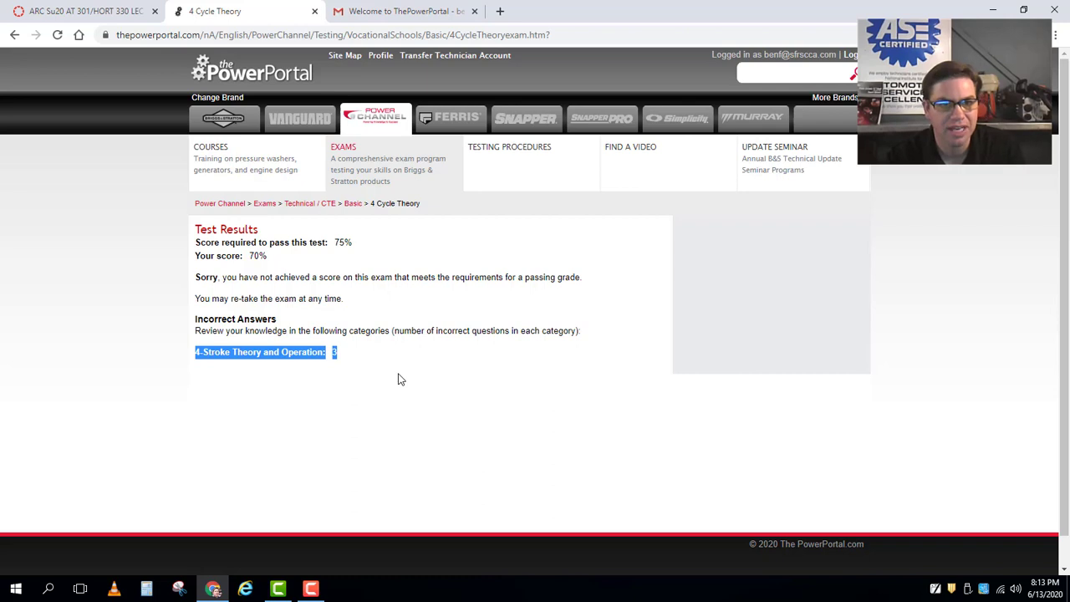
left_click(221, 206)
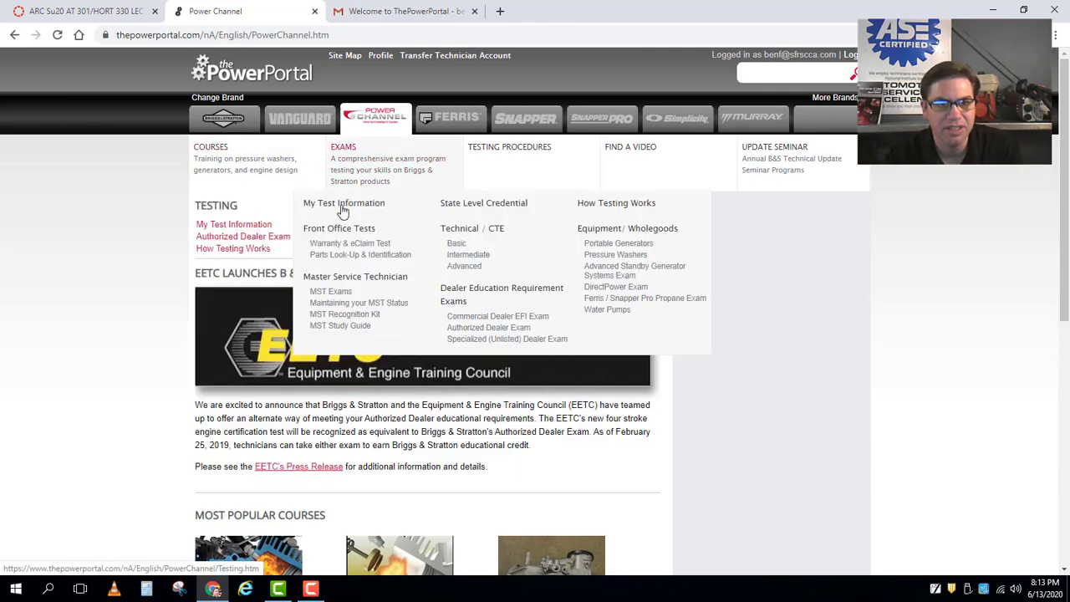
Start the Basic Technical / CTE 4 Cycle Theory exam again.
left_click(349, 148)
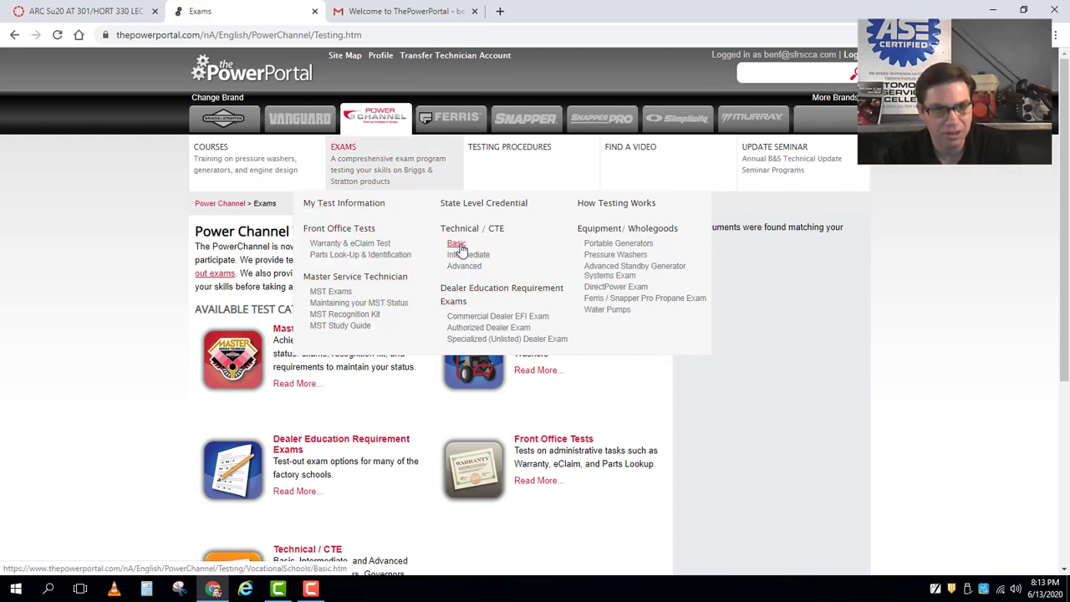
left_click(458, 245)
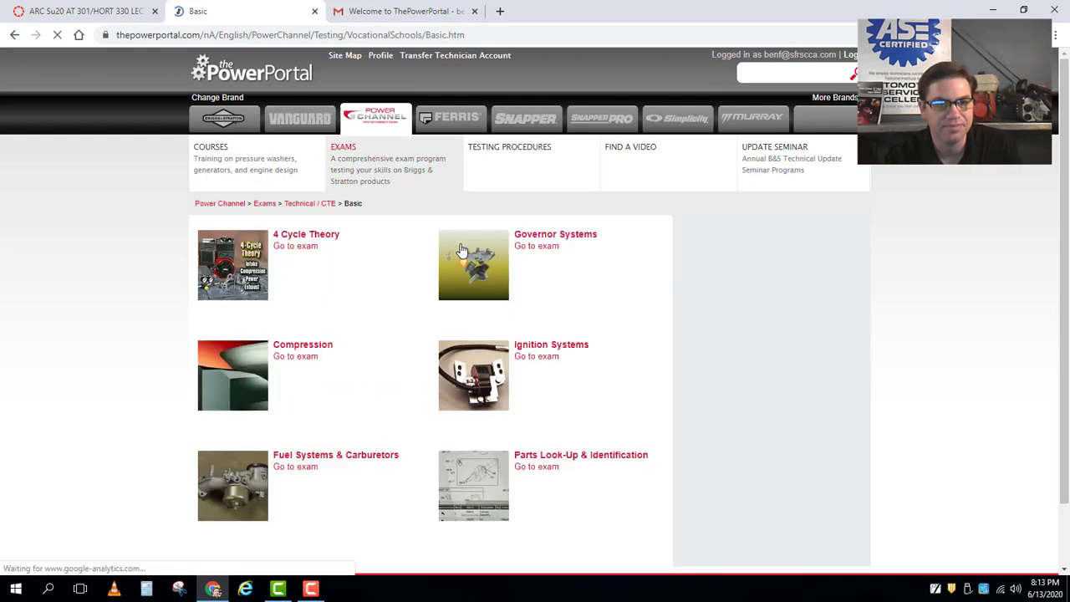
left_click(304, 249)
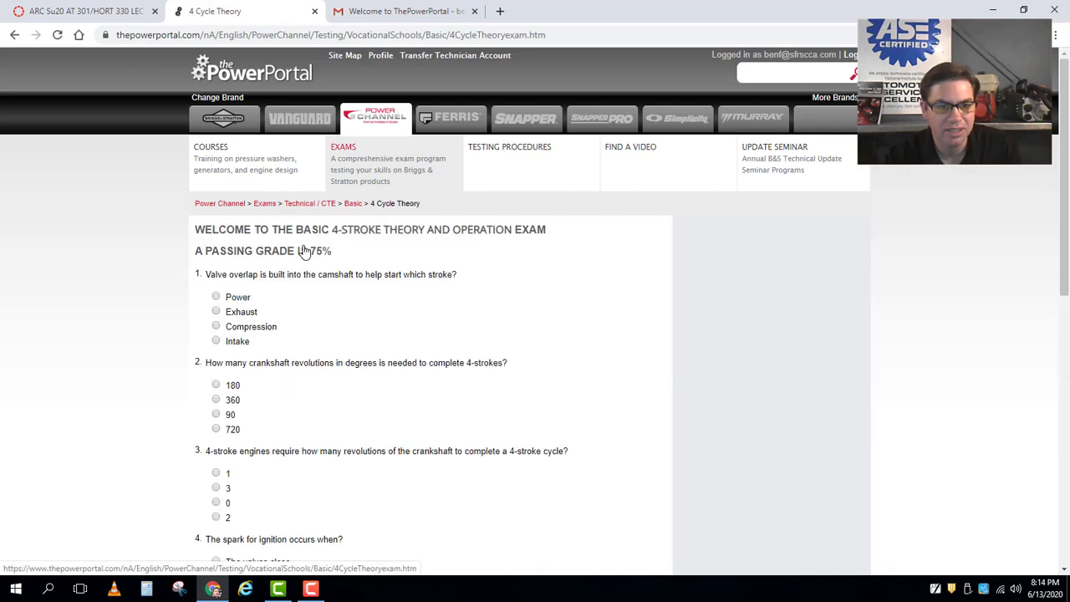
Answer Intake, 720, 2, During overlap and False, then submit the retaken exam.
left_click(216, 343)
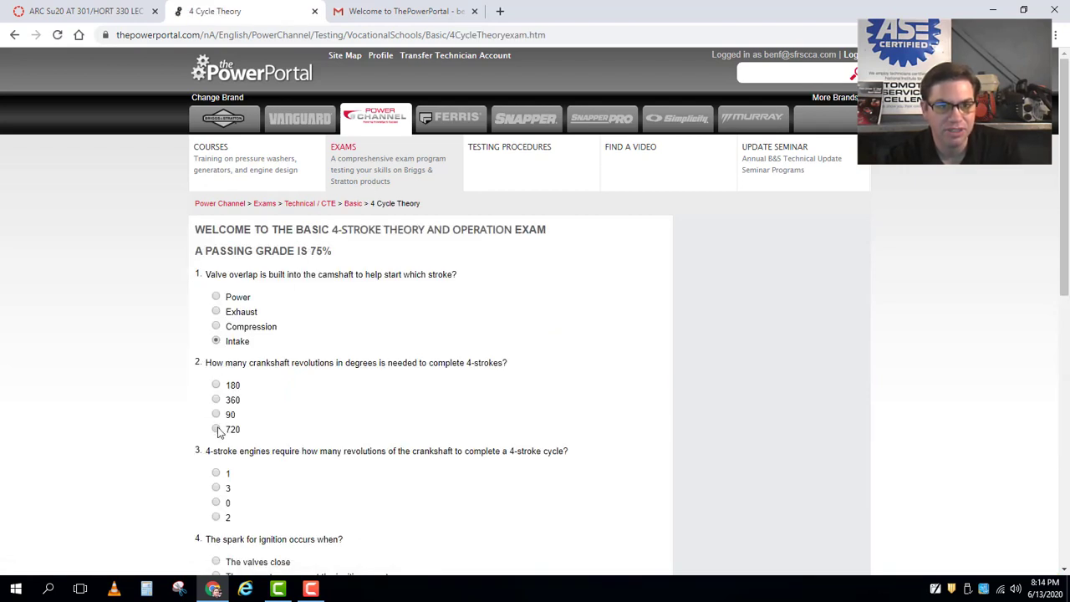
left_click(217, 429)
scroll(214, 326, "down", 2)
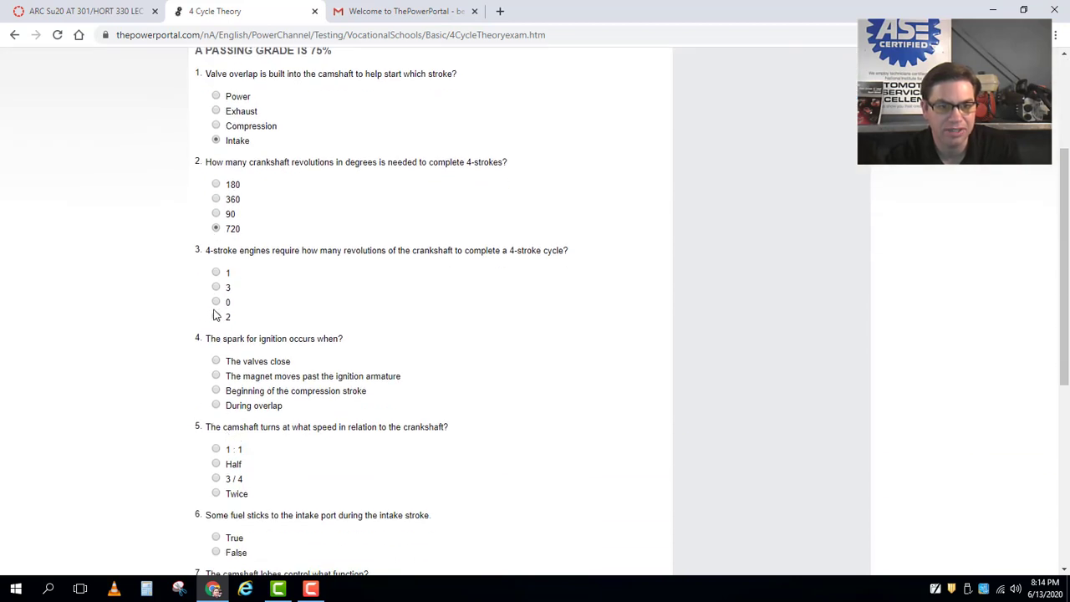
left_click(216, 317)
left_click(215, 406)
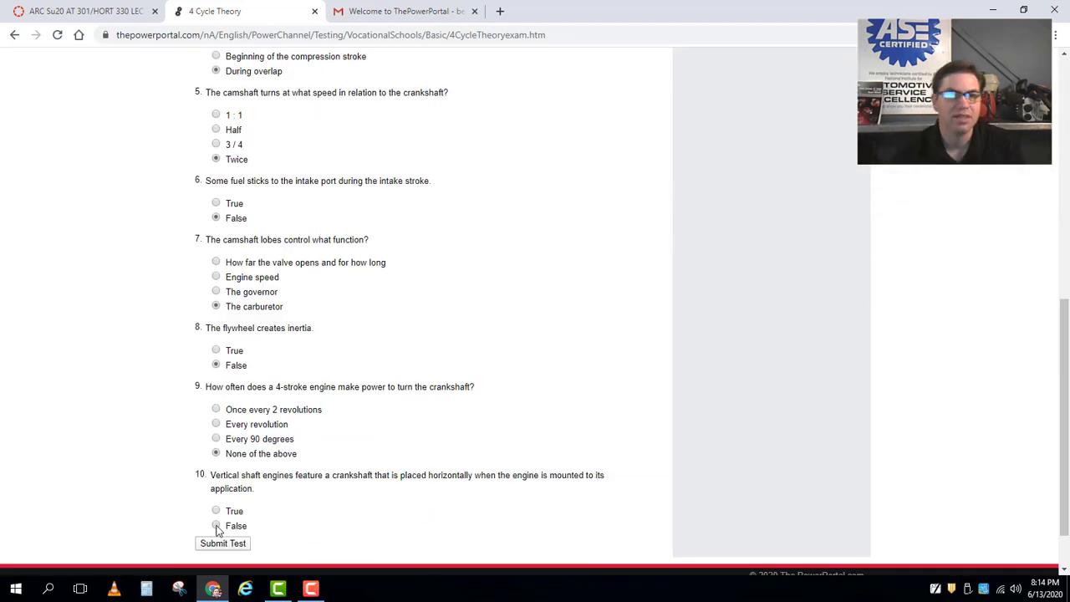
left_click(216, 525)
left_click(224, 544)
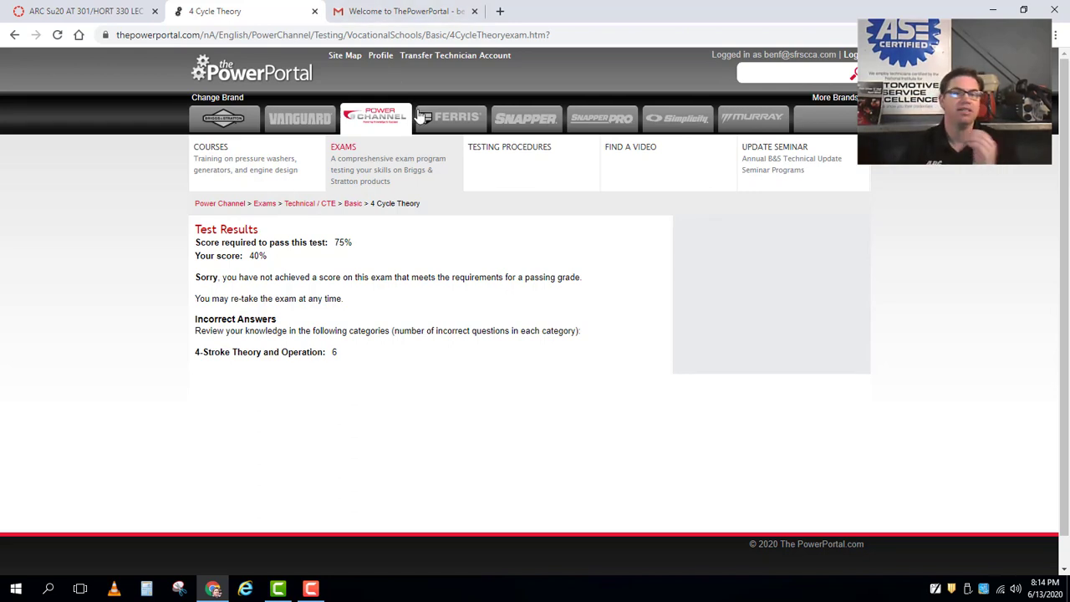
mouse_move(411, 169)
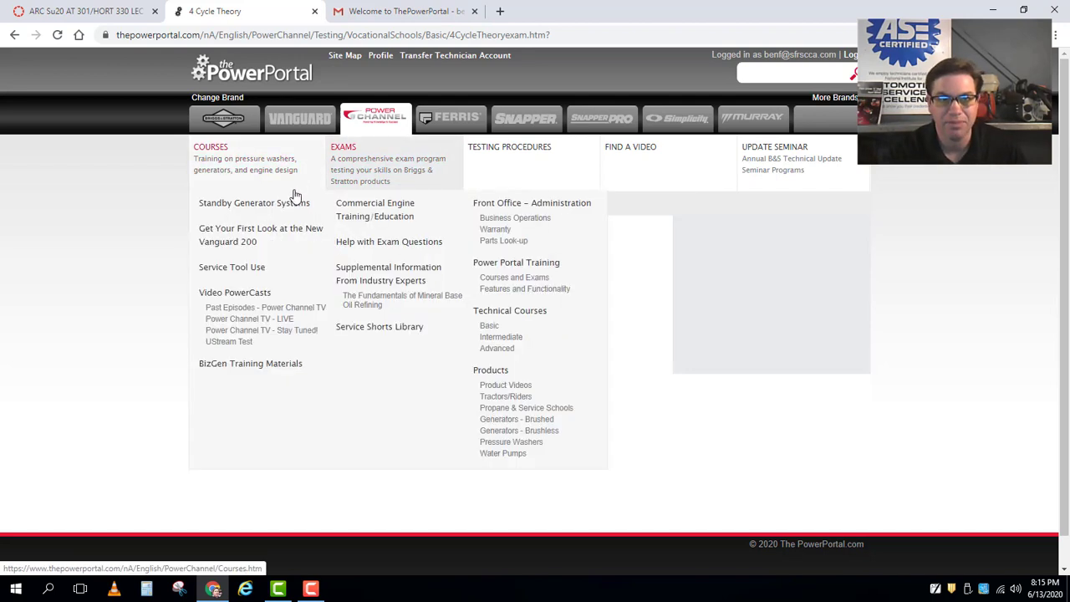
Go from EXAMS to the Basic list under Technical / CTE.
left_click(367, 165)
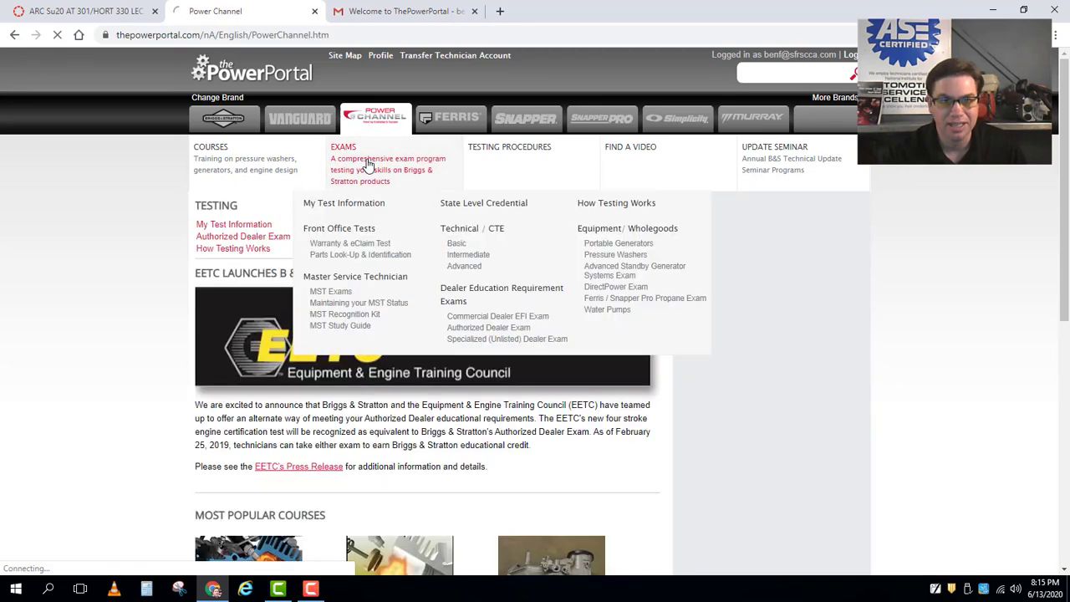
mouse_move(418, 161)
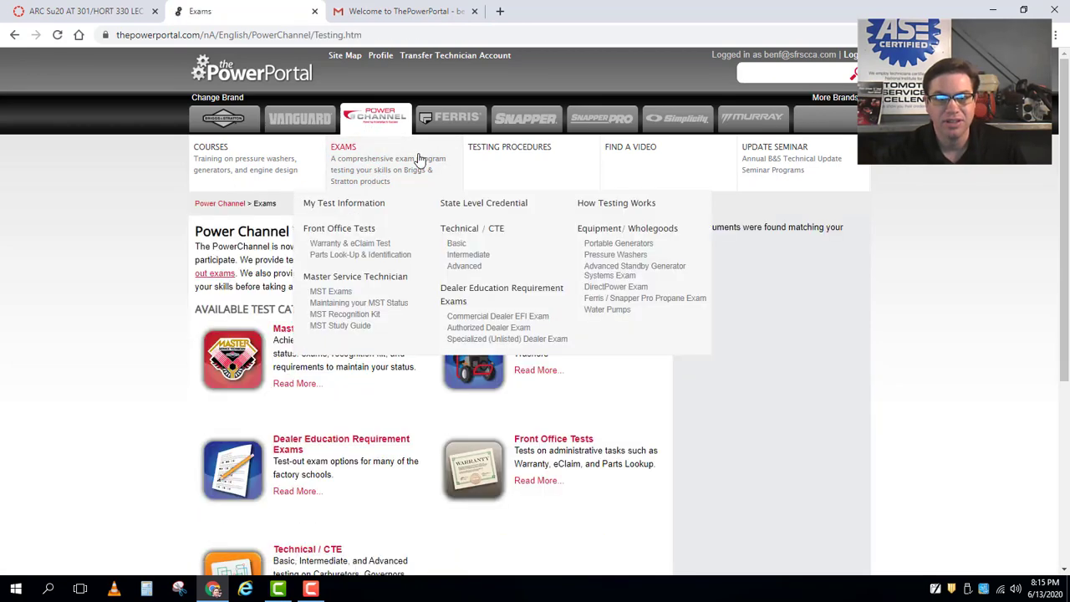
left_click(456, 244)
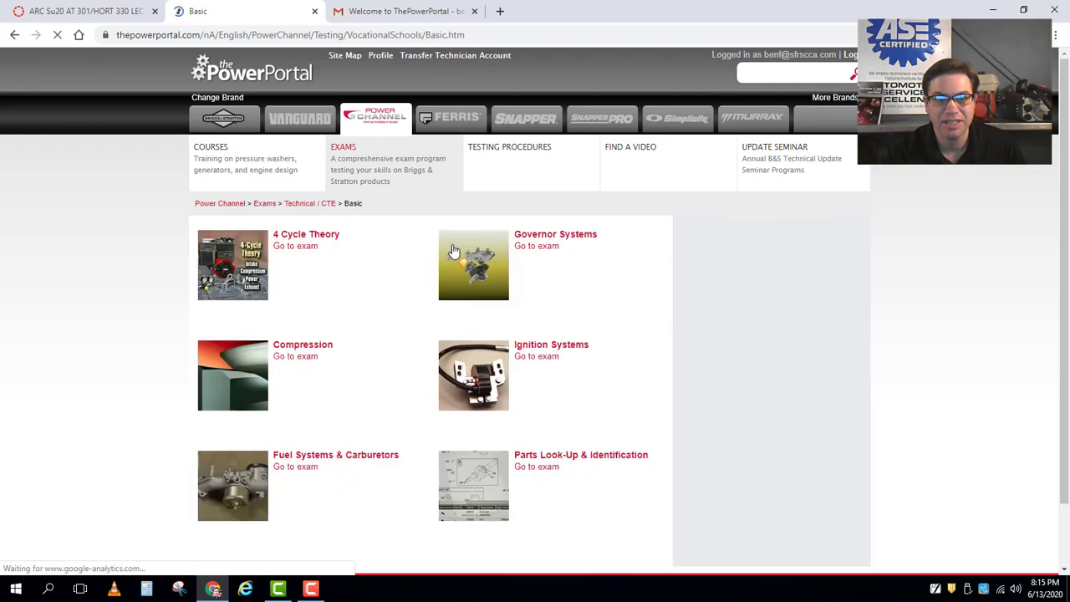